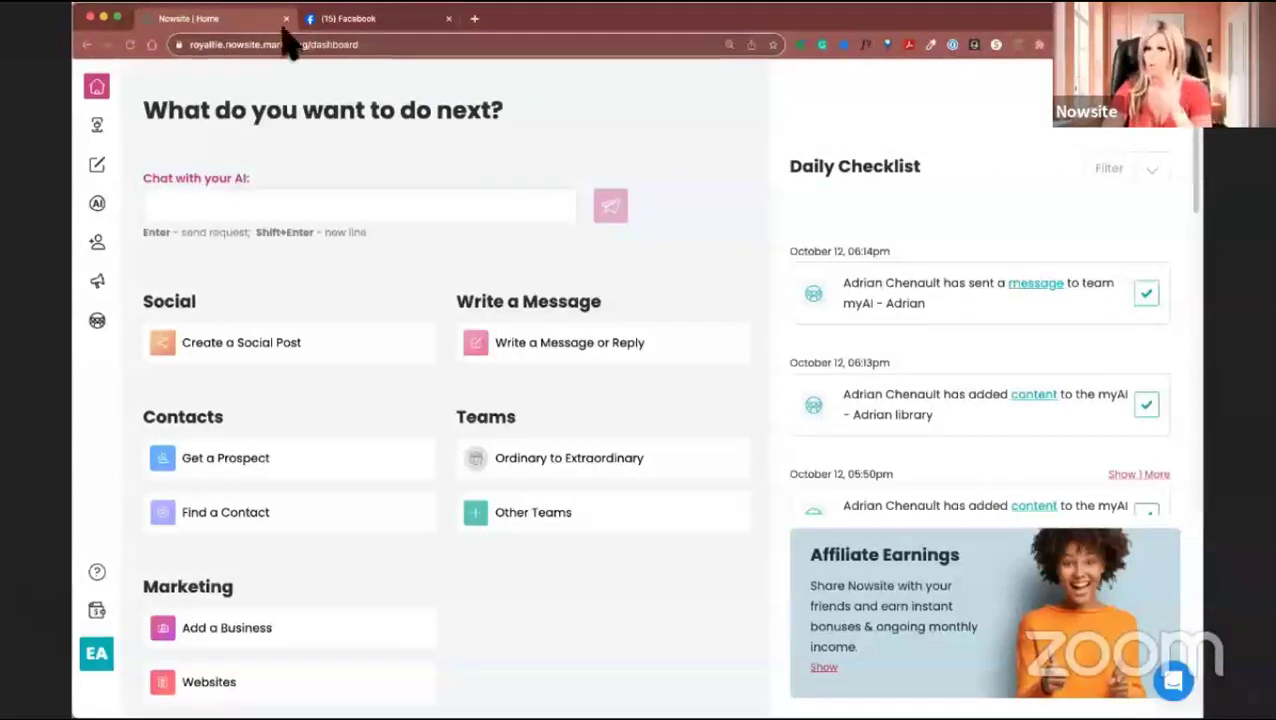
Open the Create a Social Post page from the dashboard.
left_click(337, 211)
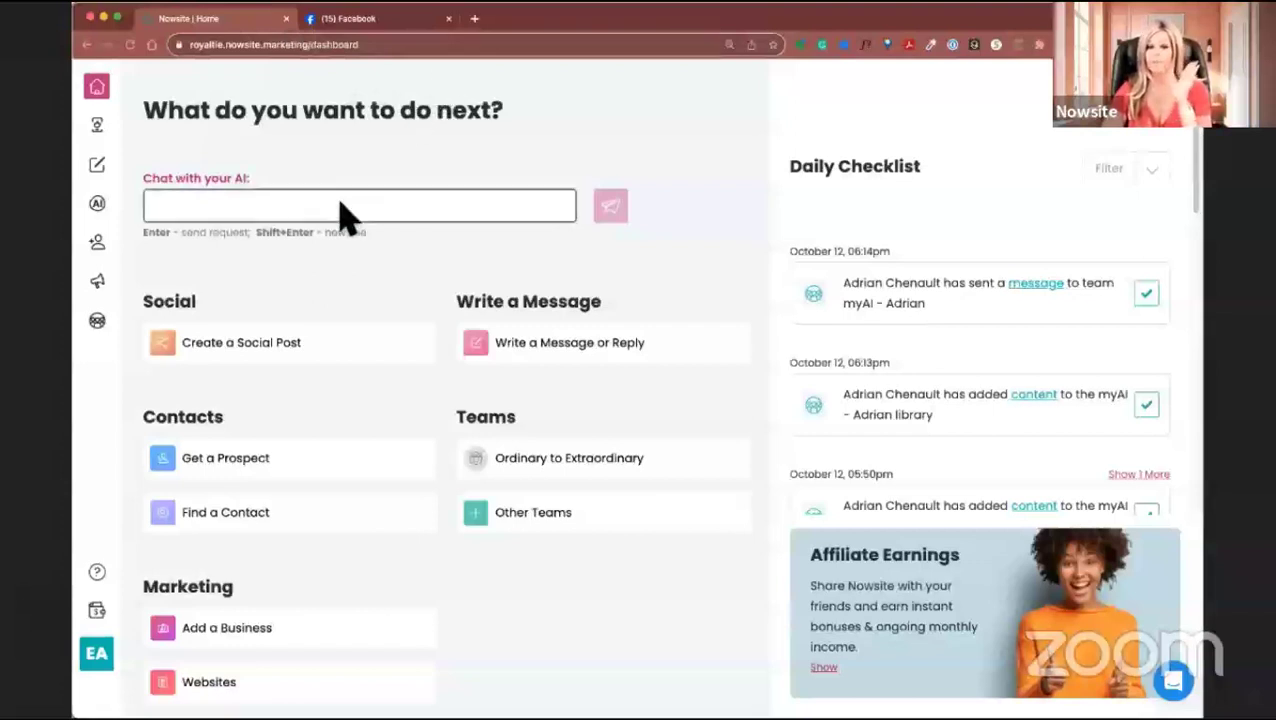
left_click(280, 226)
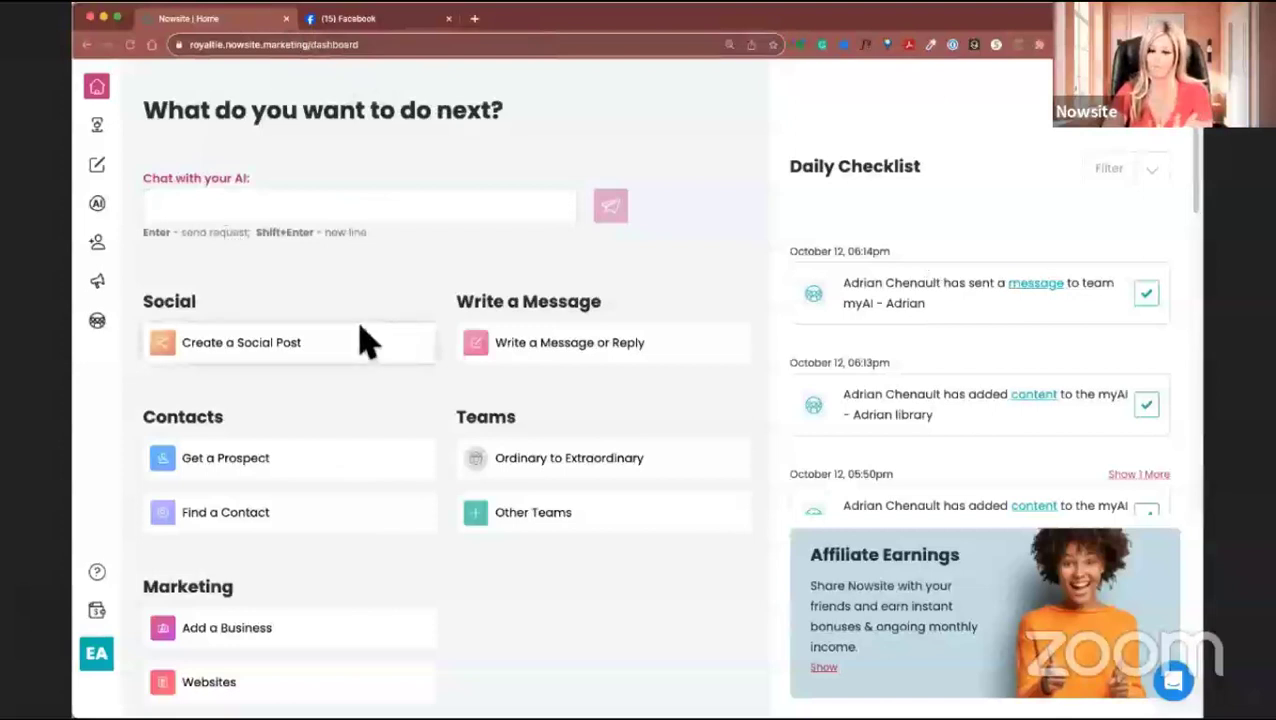
left_click(255, 360)
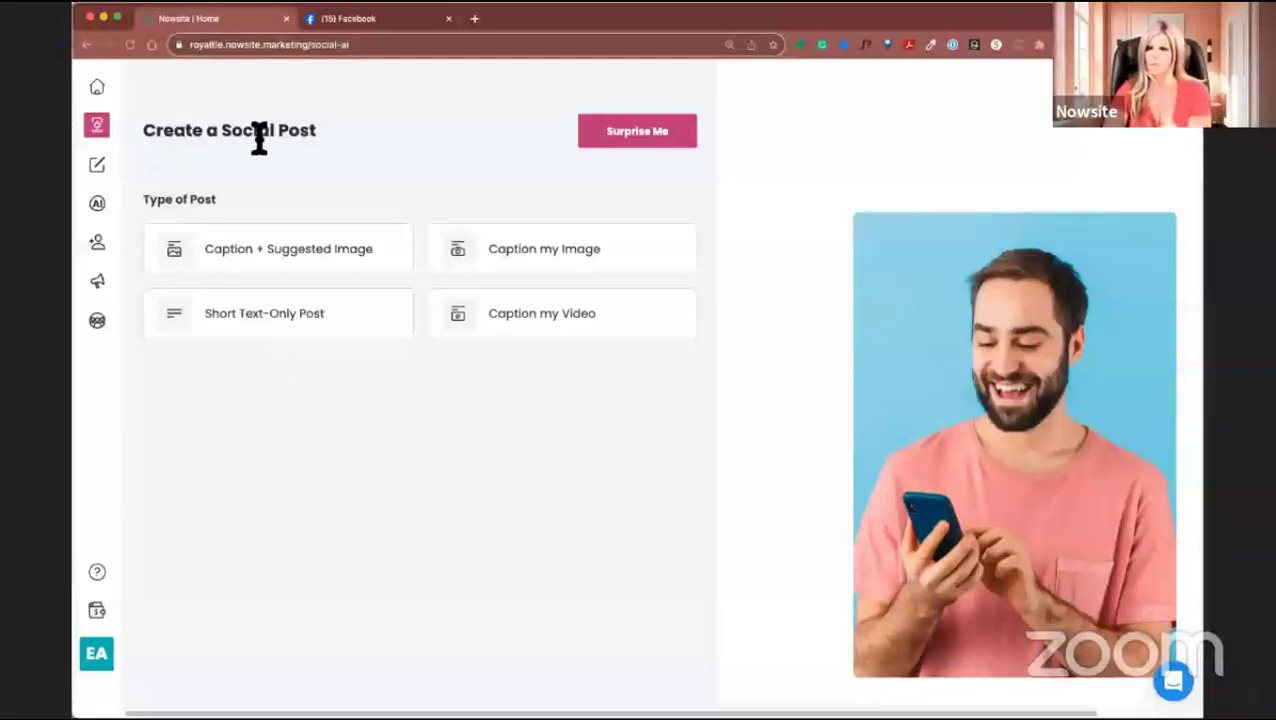
Look through the forms for the Caption + Suggested Image, Caption my Image, Short Text-Only Post and Caption my Video post types.
left_click(231, 274)
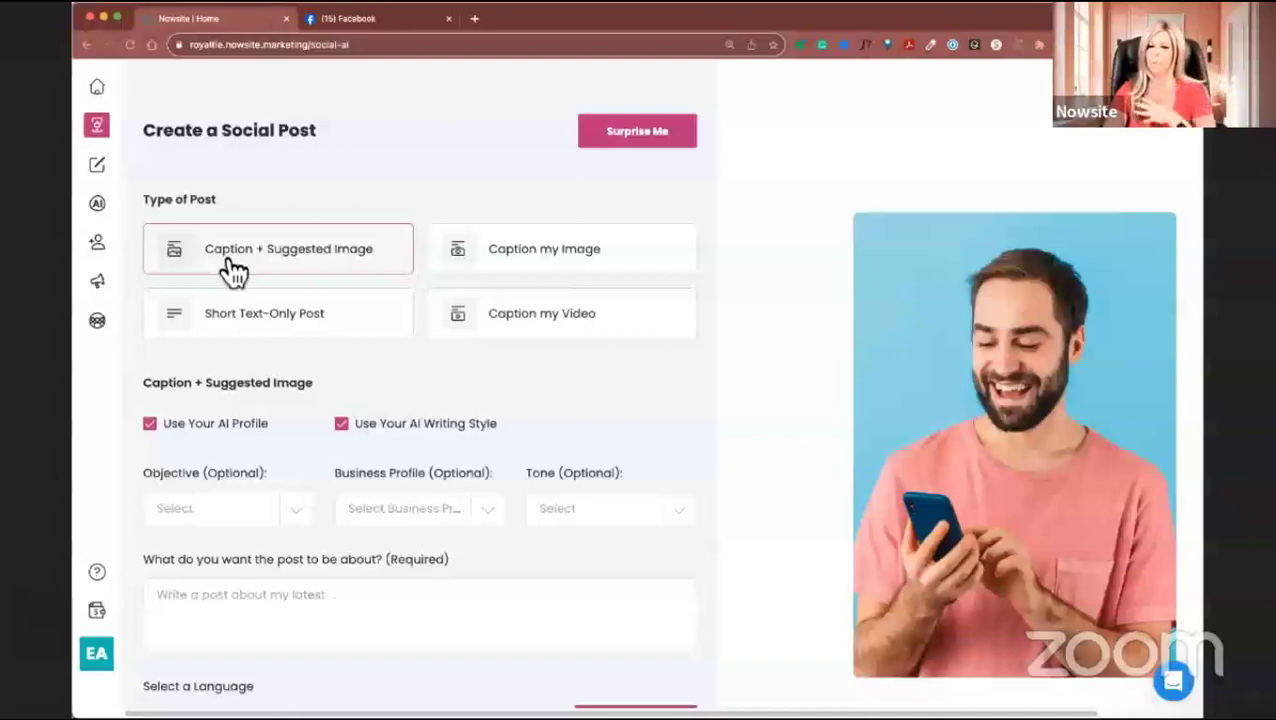
left_click(540, 270)
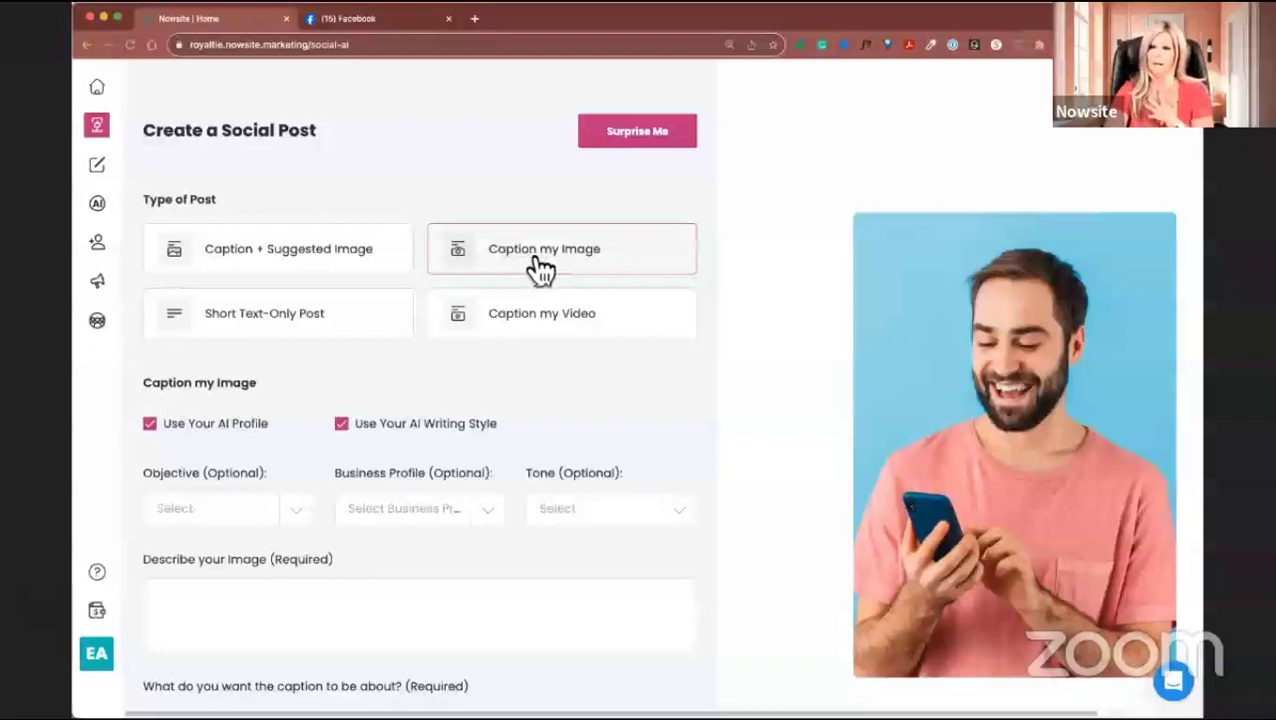
left_click(300, 333)
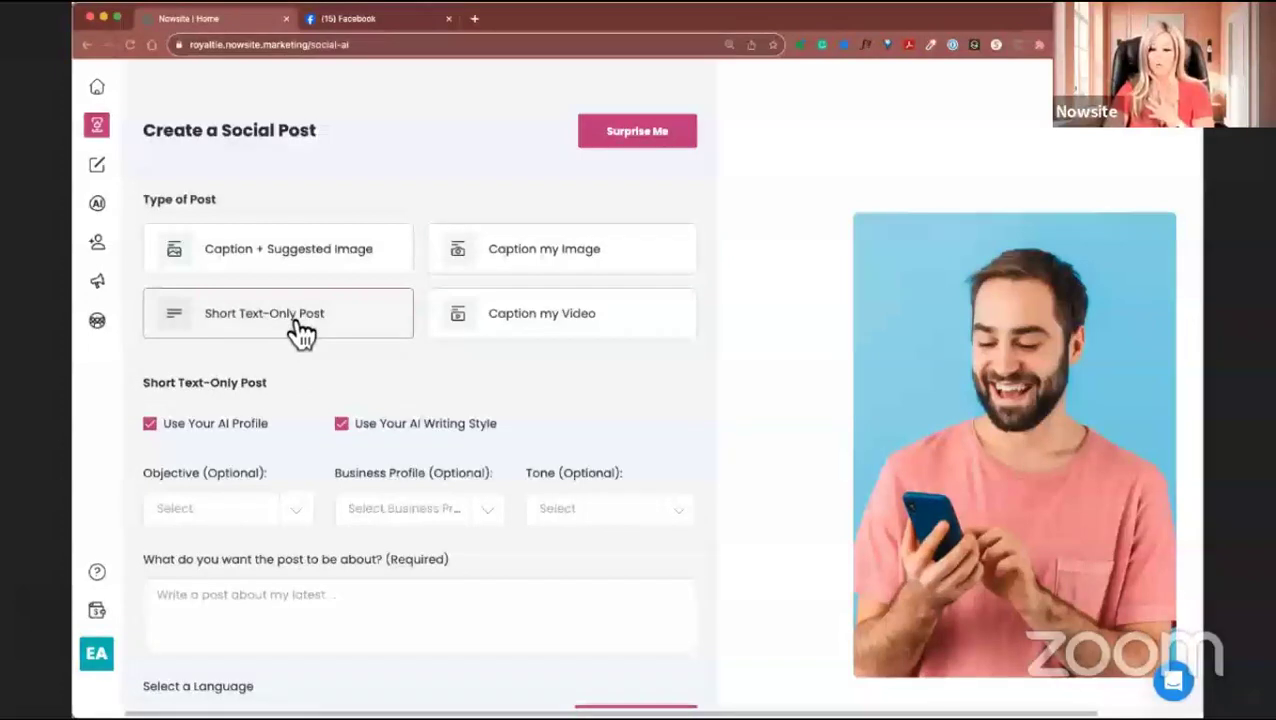
left_click(522, 318)
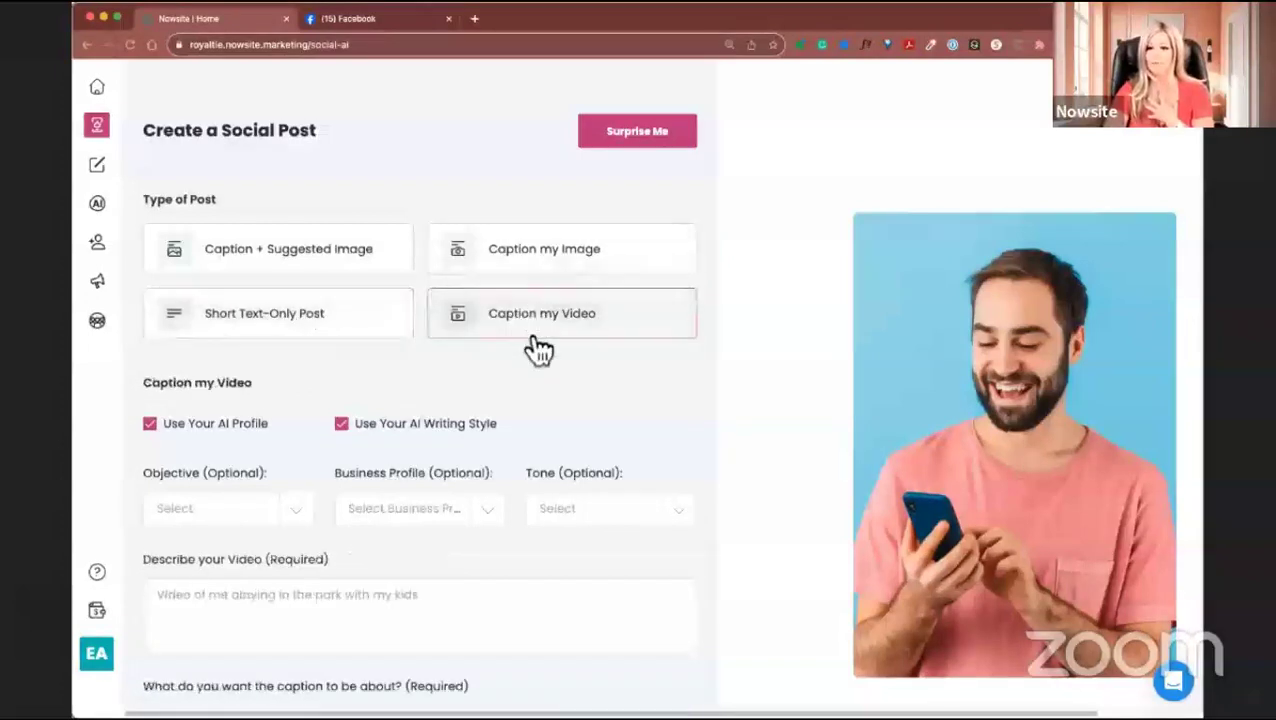
left_click(560, 266)
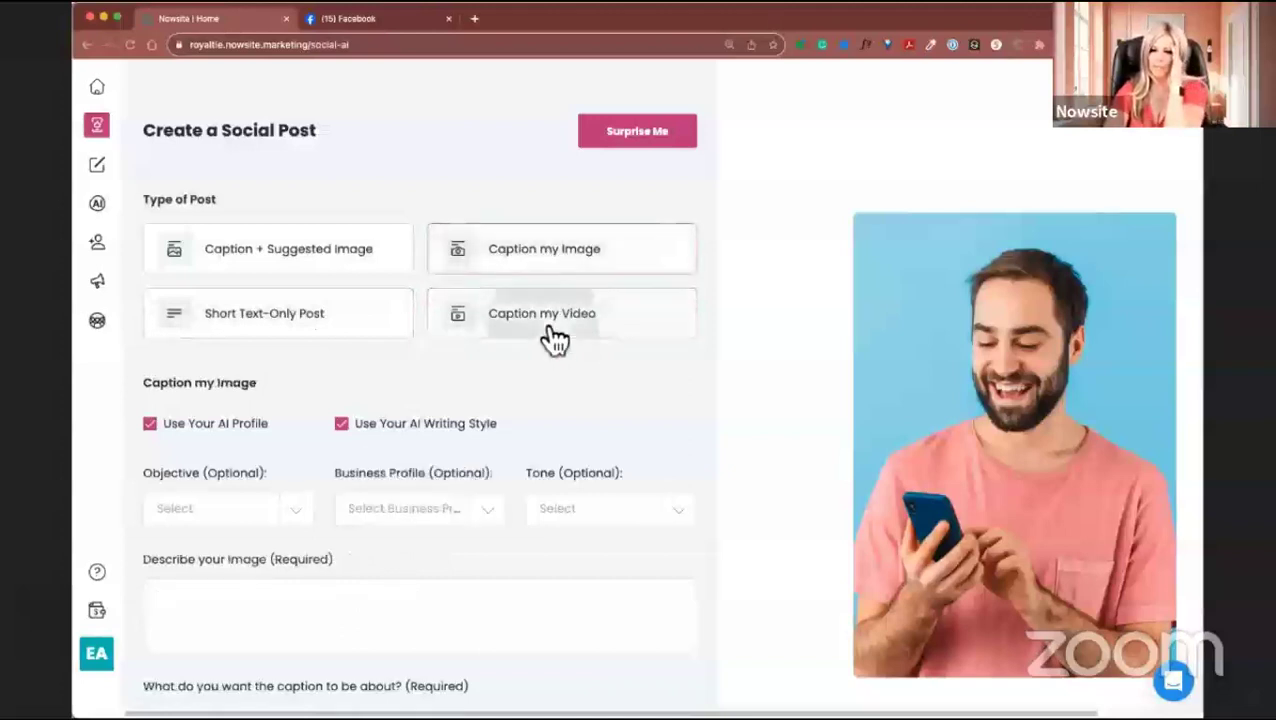
left_click(555, 338)
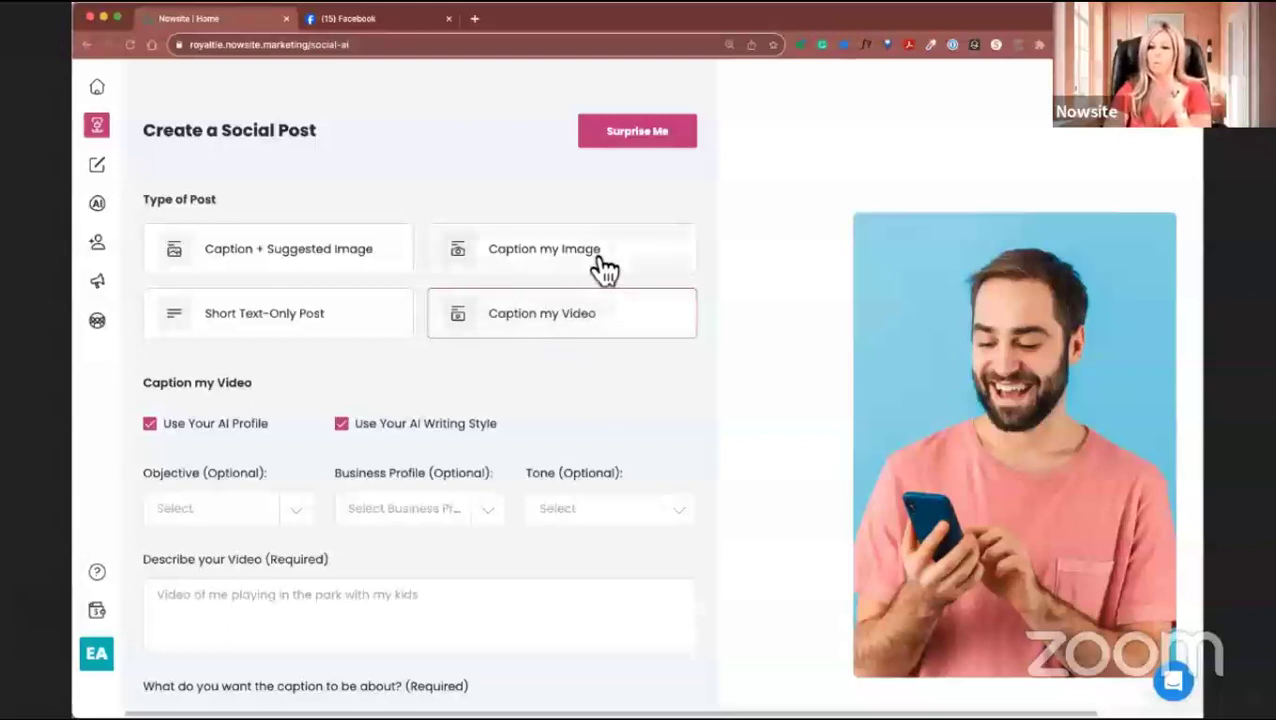
left_click(596, 332)
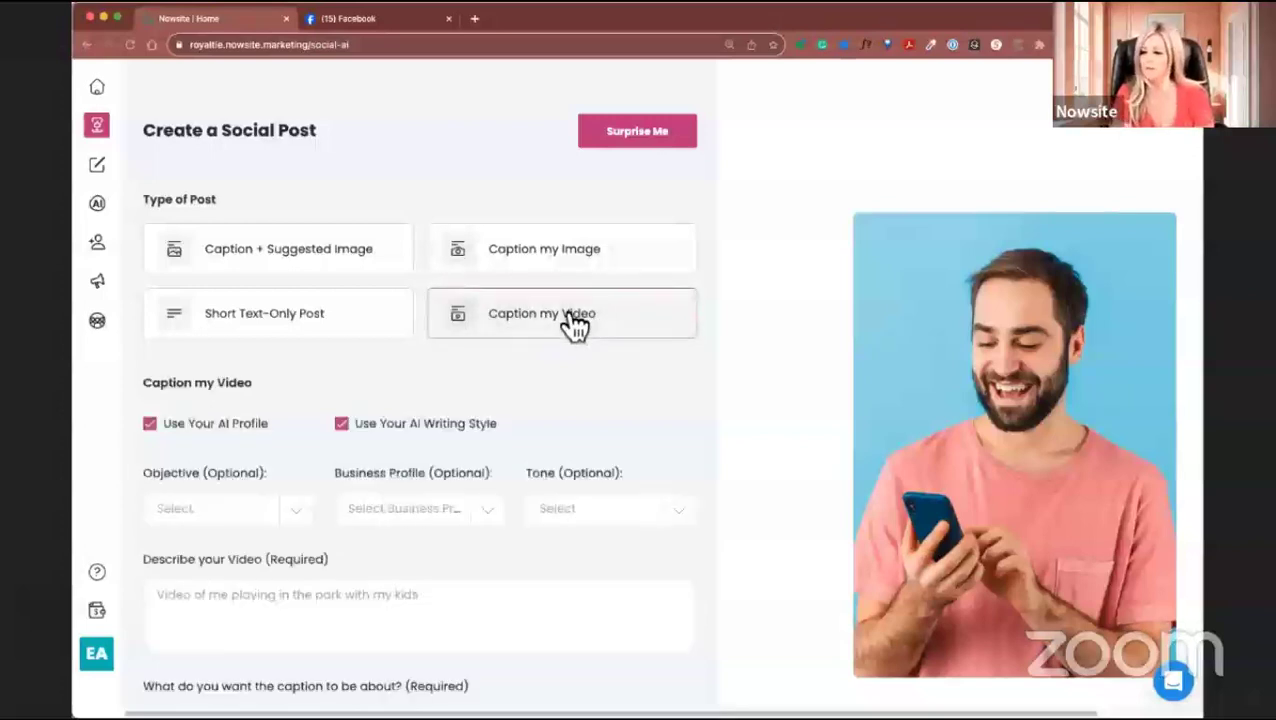
left_click(575, 325)
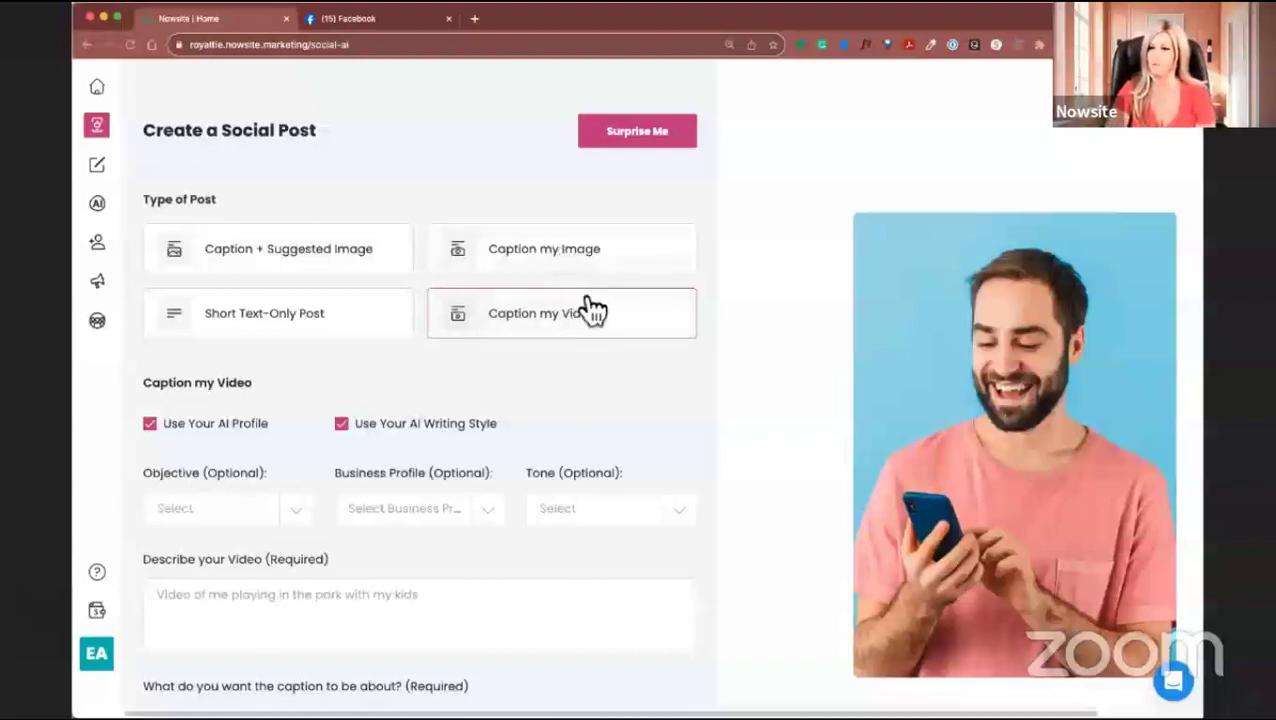
scroll(580, 374, "down", 1)
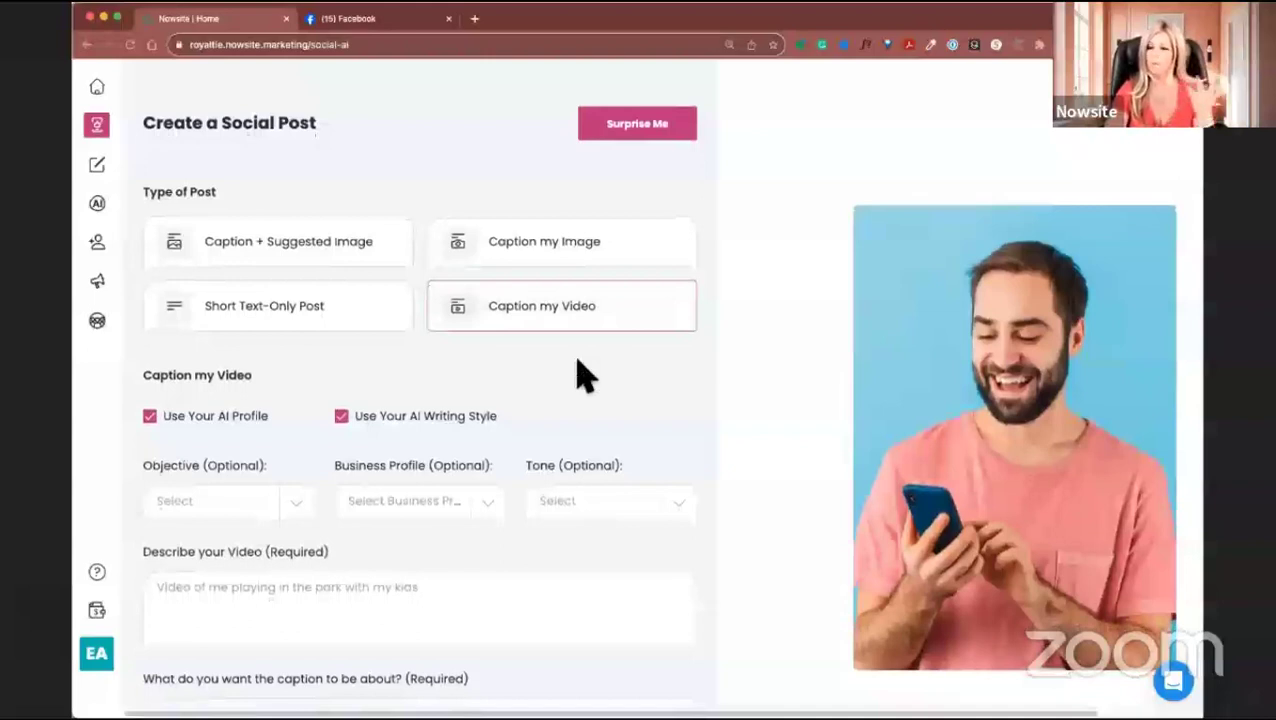
scroll(585, 375, "down", 3)
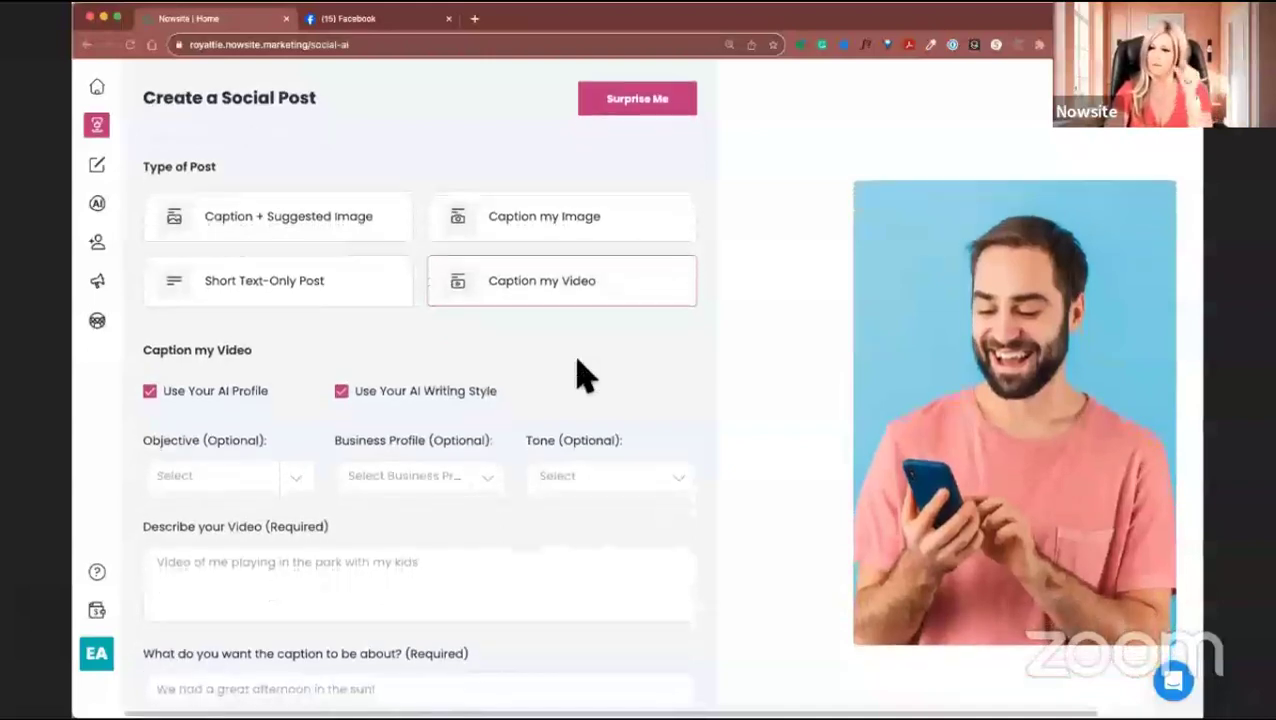
left_click(230, 568)
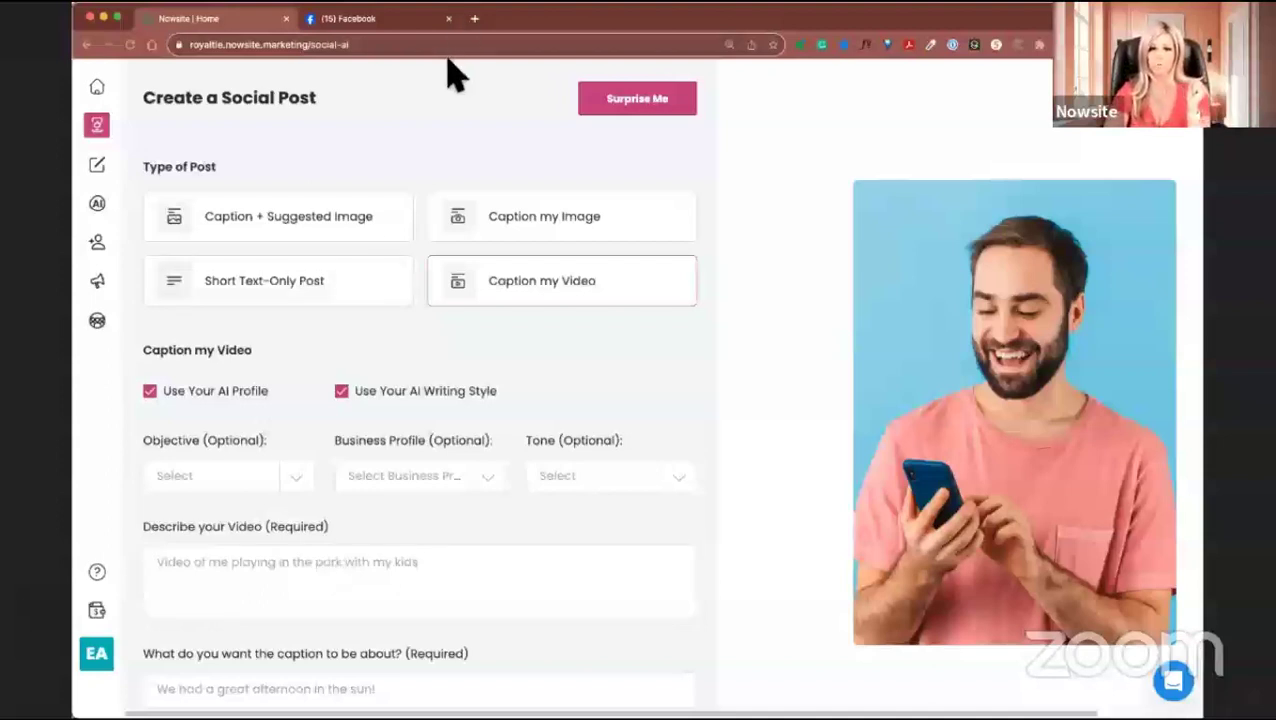
Choose Short Text-Only Post as the post type and select the business profile carrying the account holder's name.
left_click(272, 284)
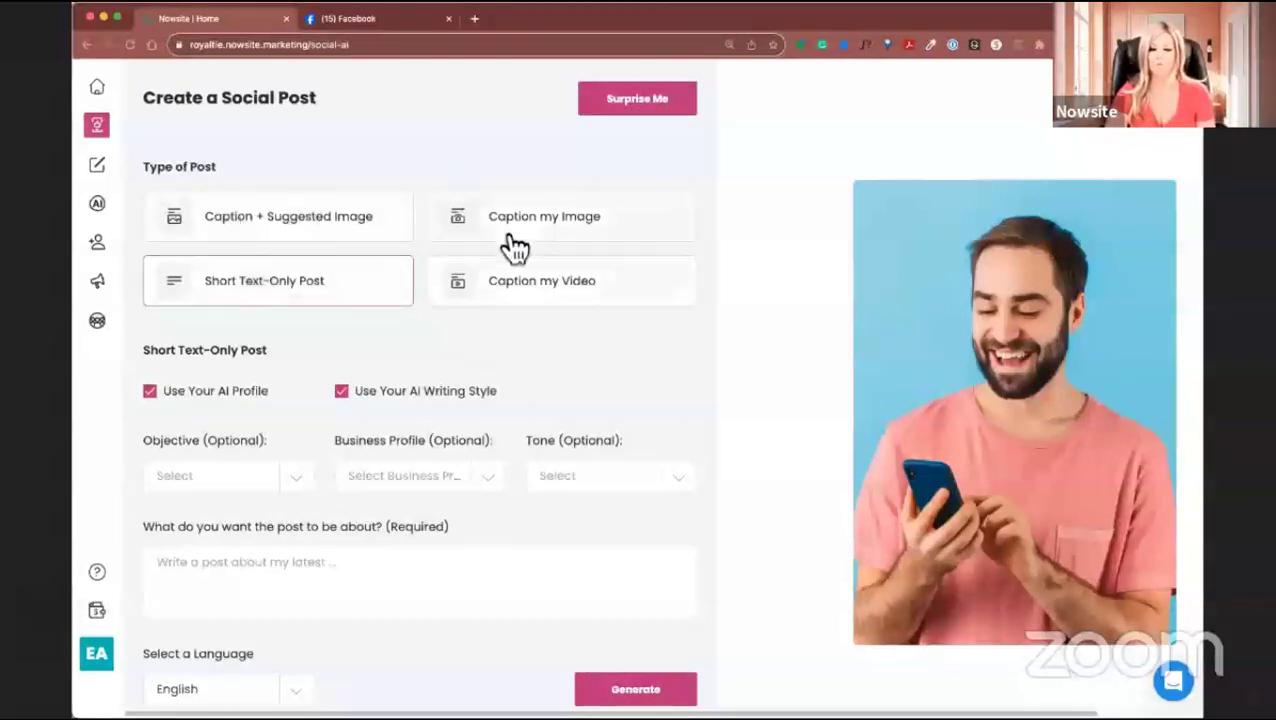
left_click(300, 300)
left_click(292, 312)
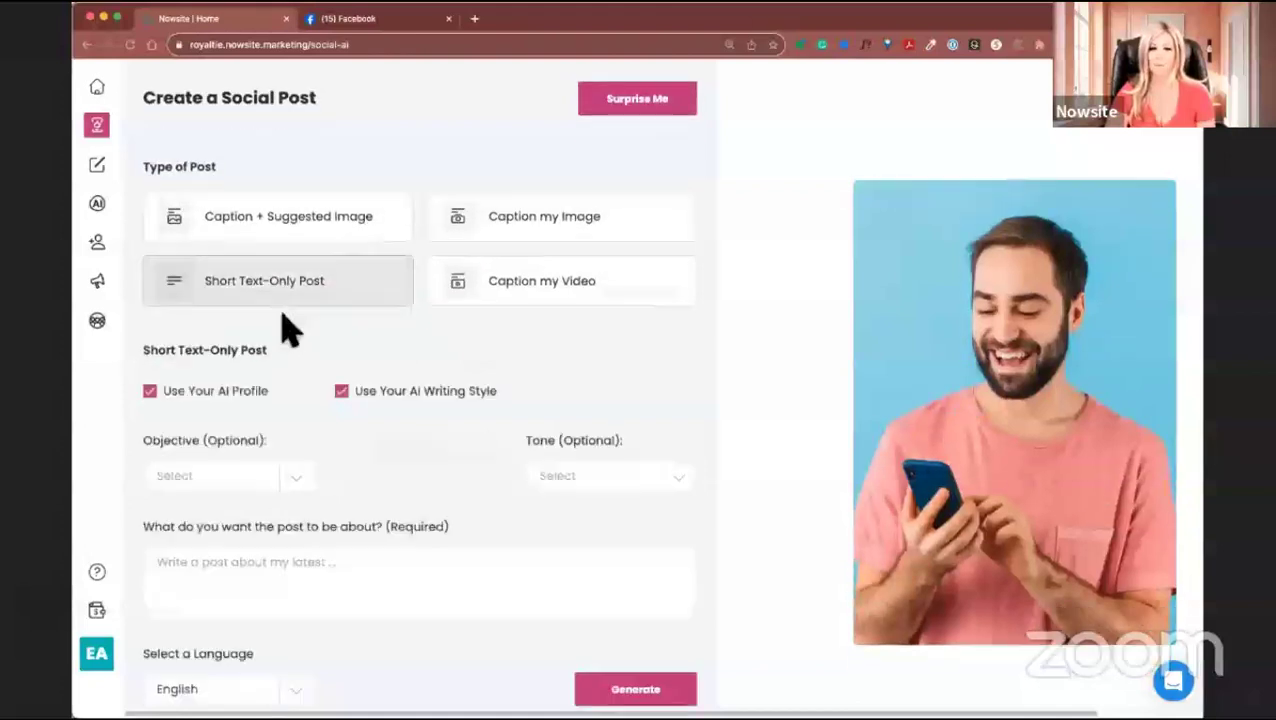
scroll(285, 505, "down", 2)
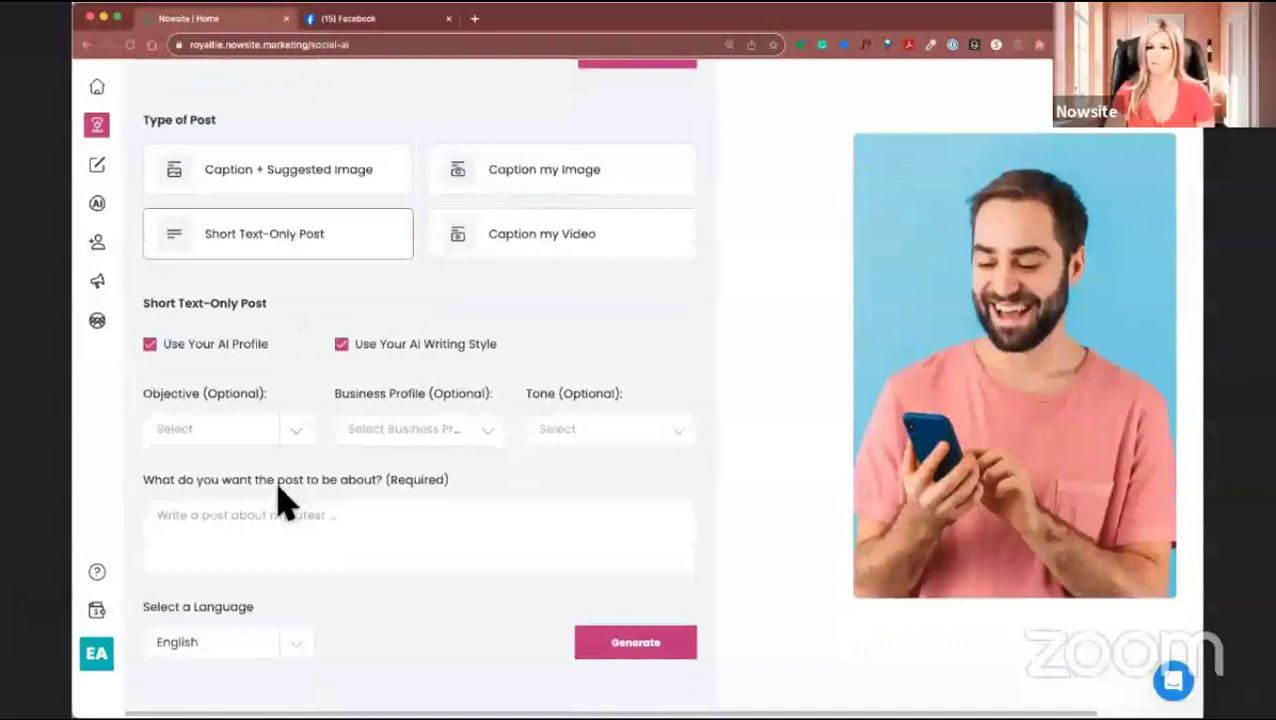
left_click(422, 432)
left_click(410, 508)
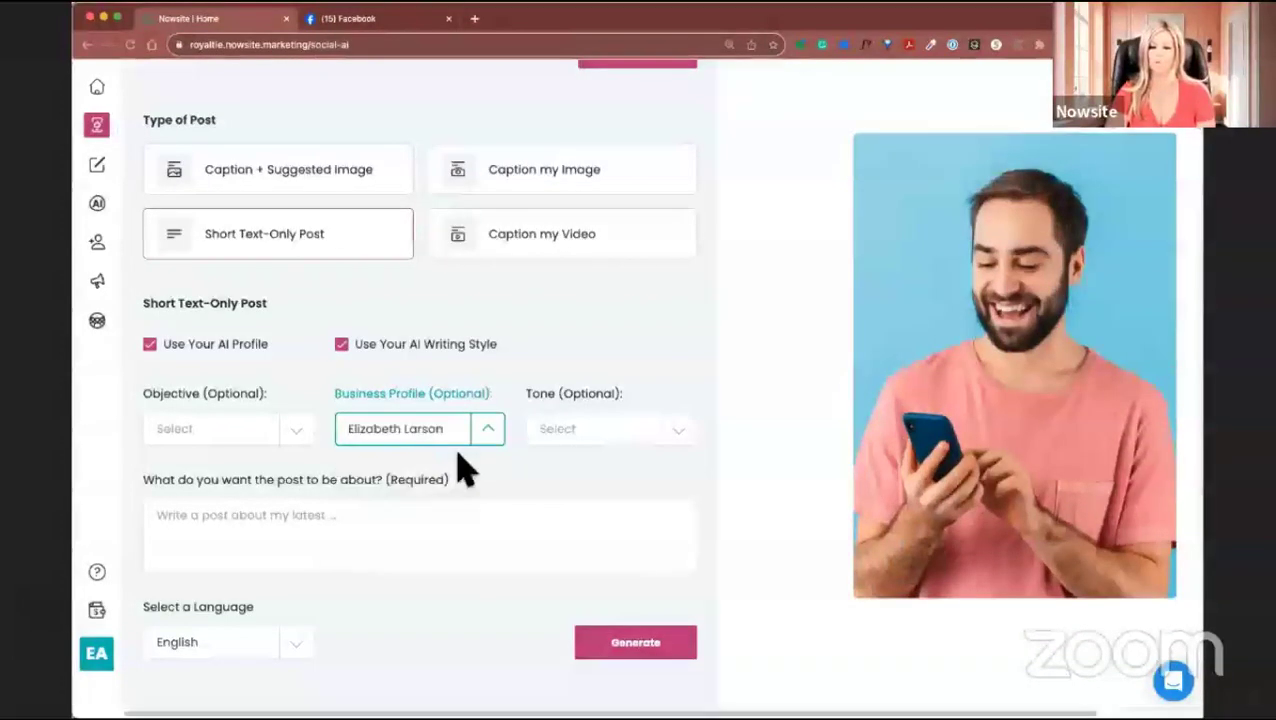
Enter the post topic "Write me a post about taking myself out to dinner tonight and what kind of food should I get. Feeling adventurous.".
left_click(371, 510)
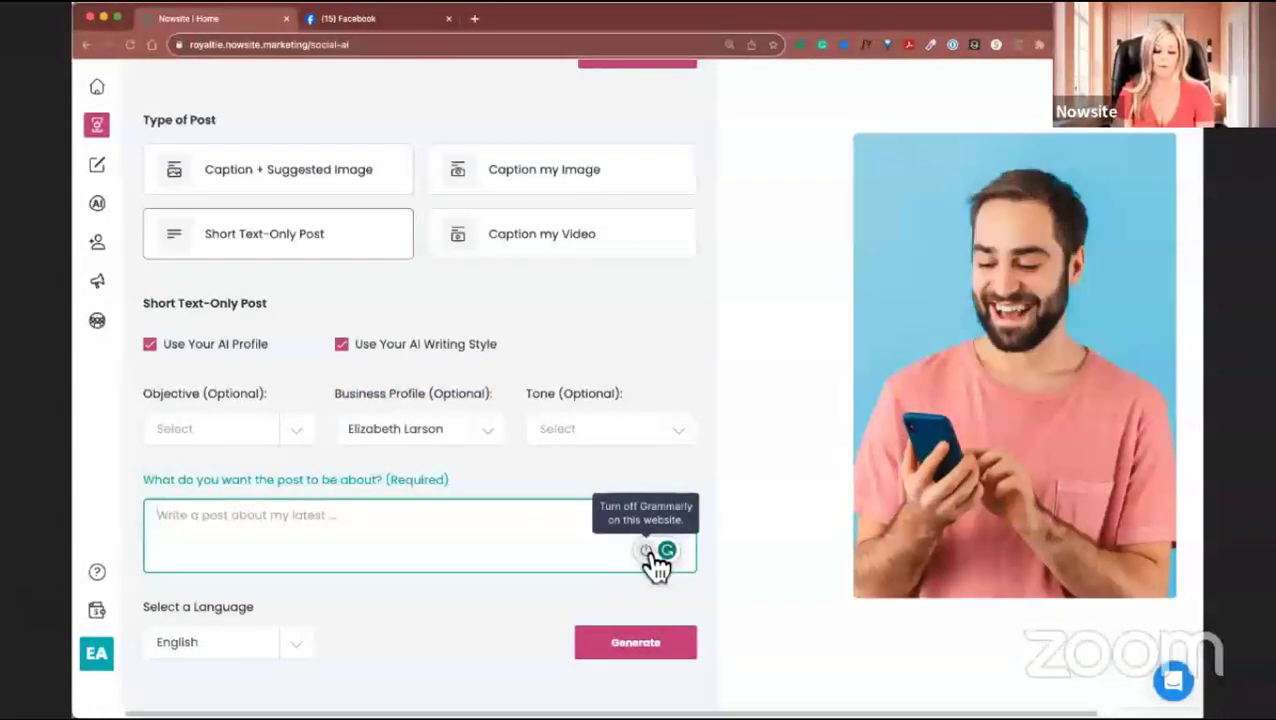
type("Write me")
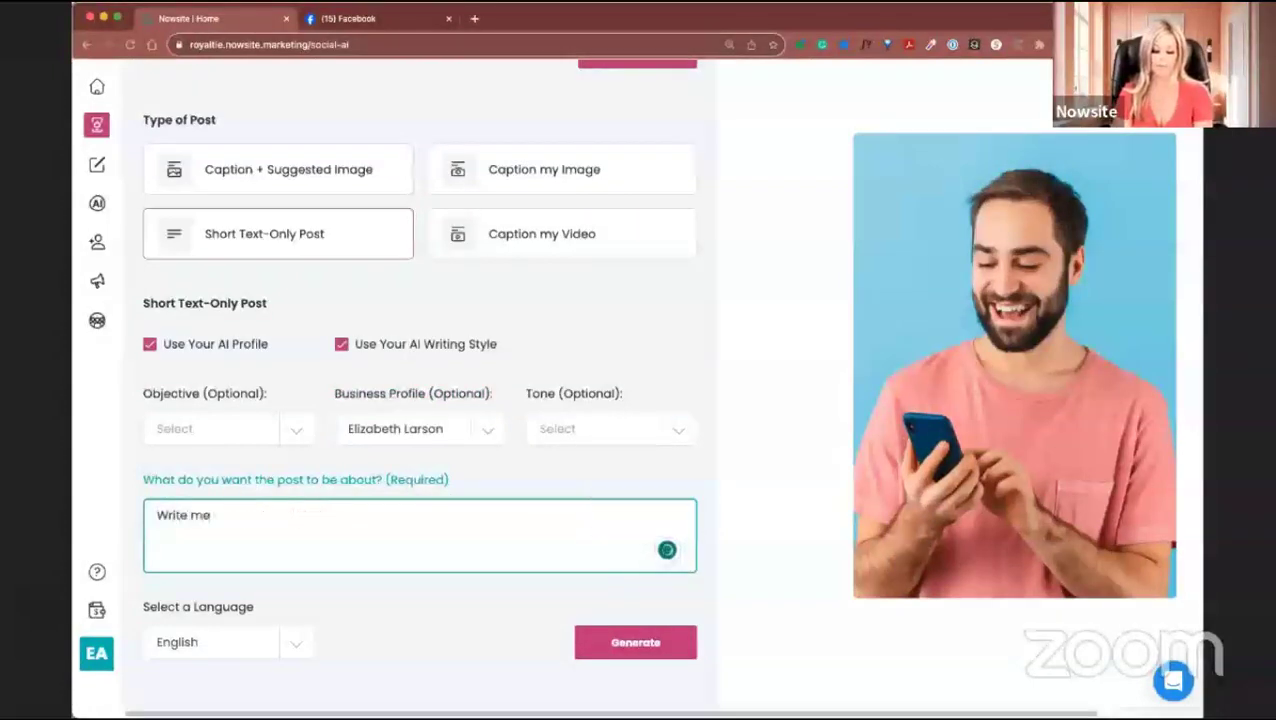
type(" a post abp")
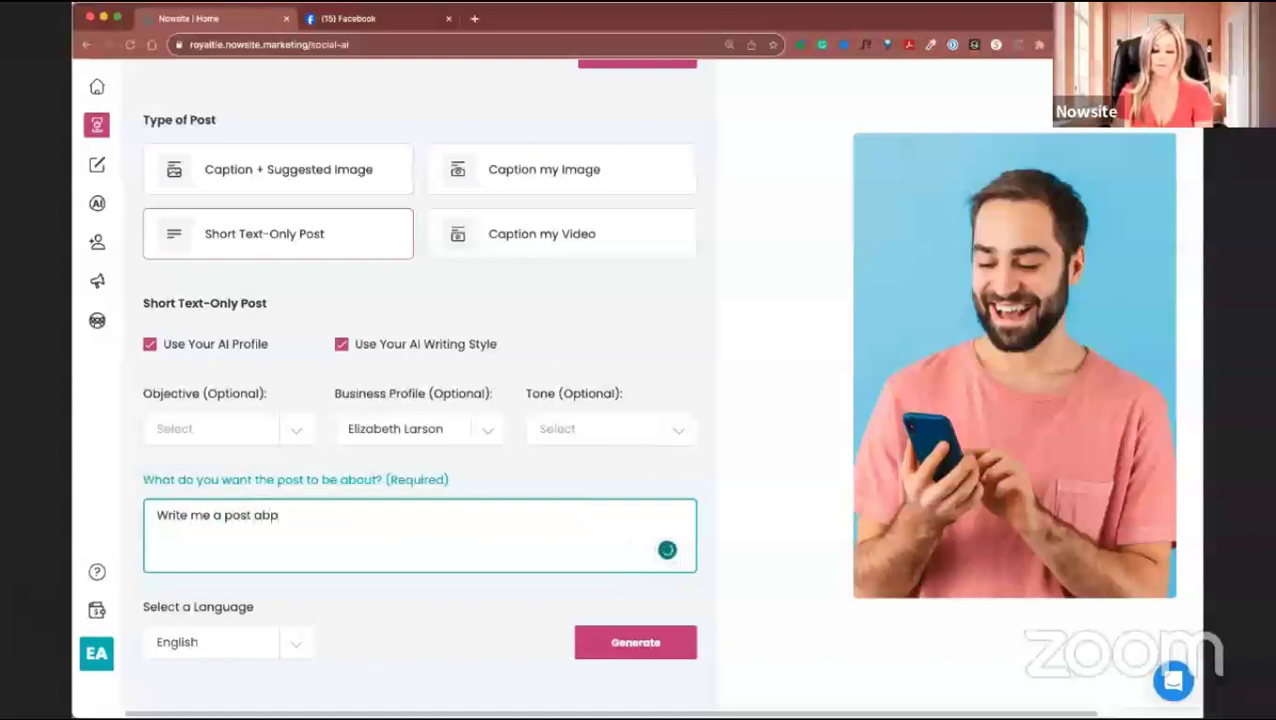
key("BackSpace")
type("out taking mysel")
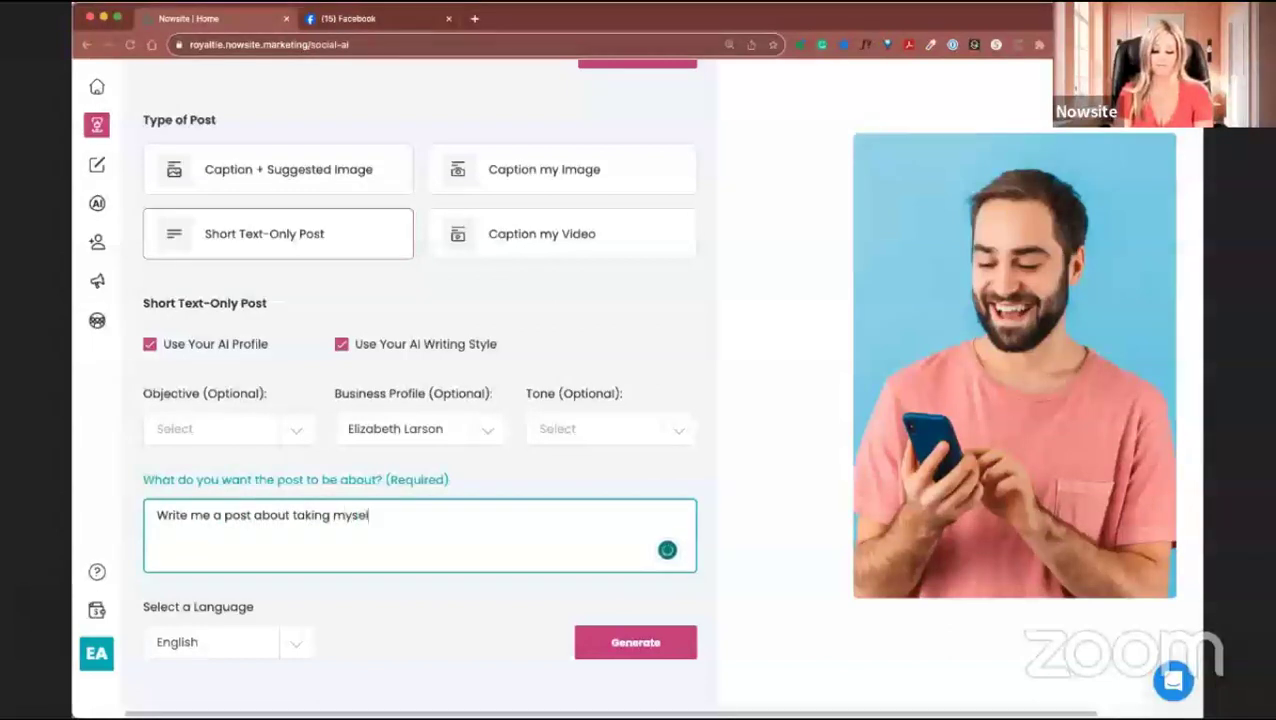
type("f out to d")
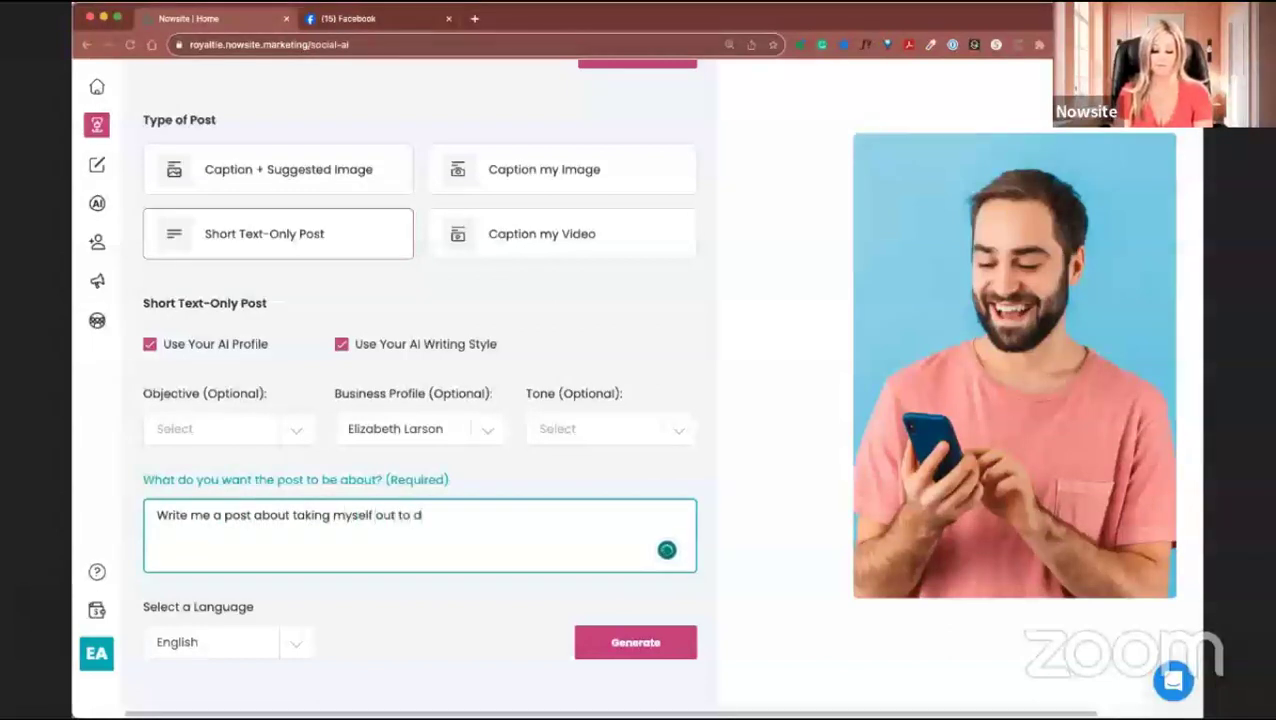
type("inner ton")
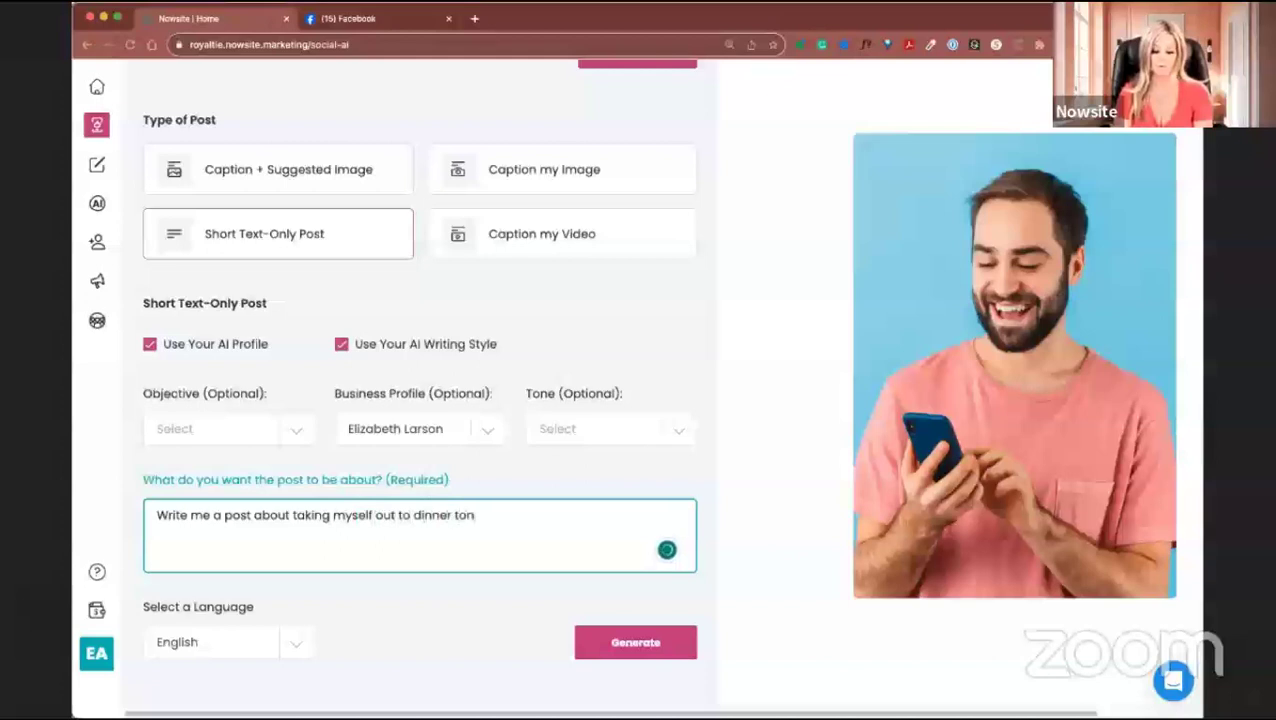
type("ight a")
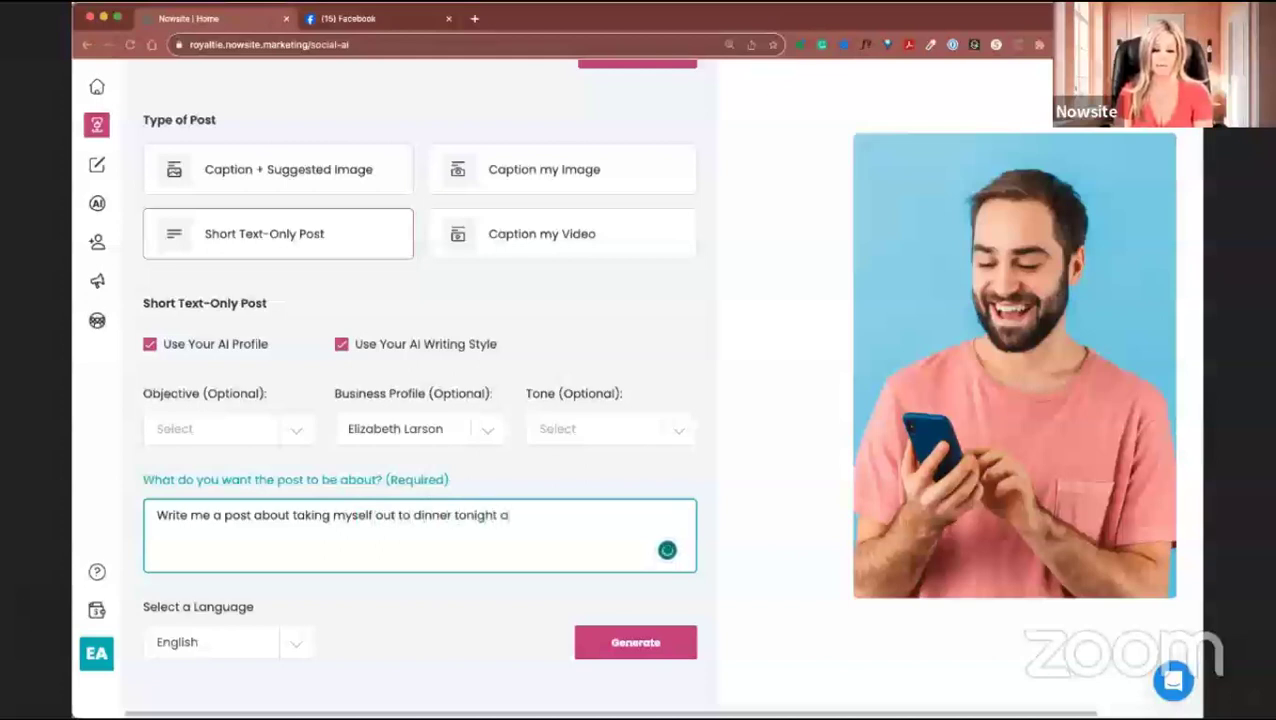
type("nd wha")
key("BackSpace")
type("hat ki")
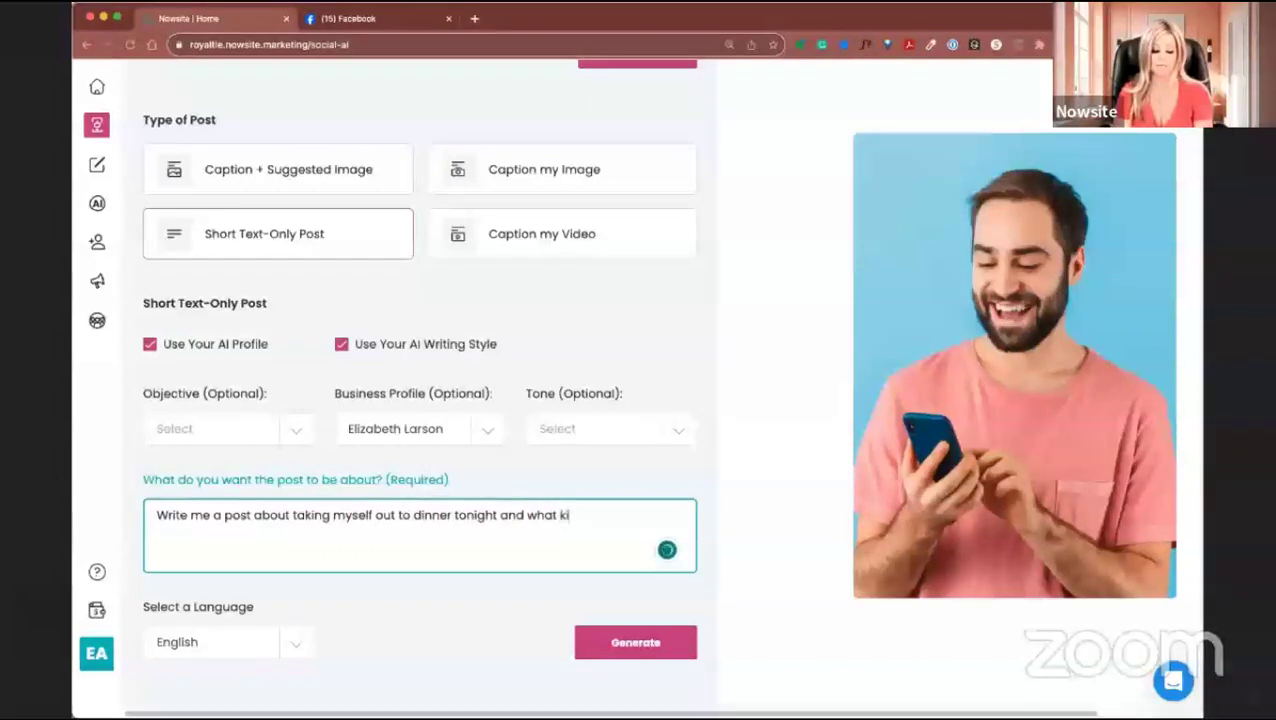
type("nd of fo")
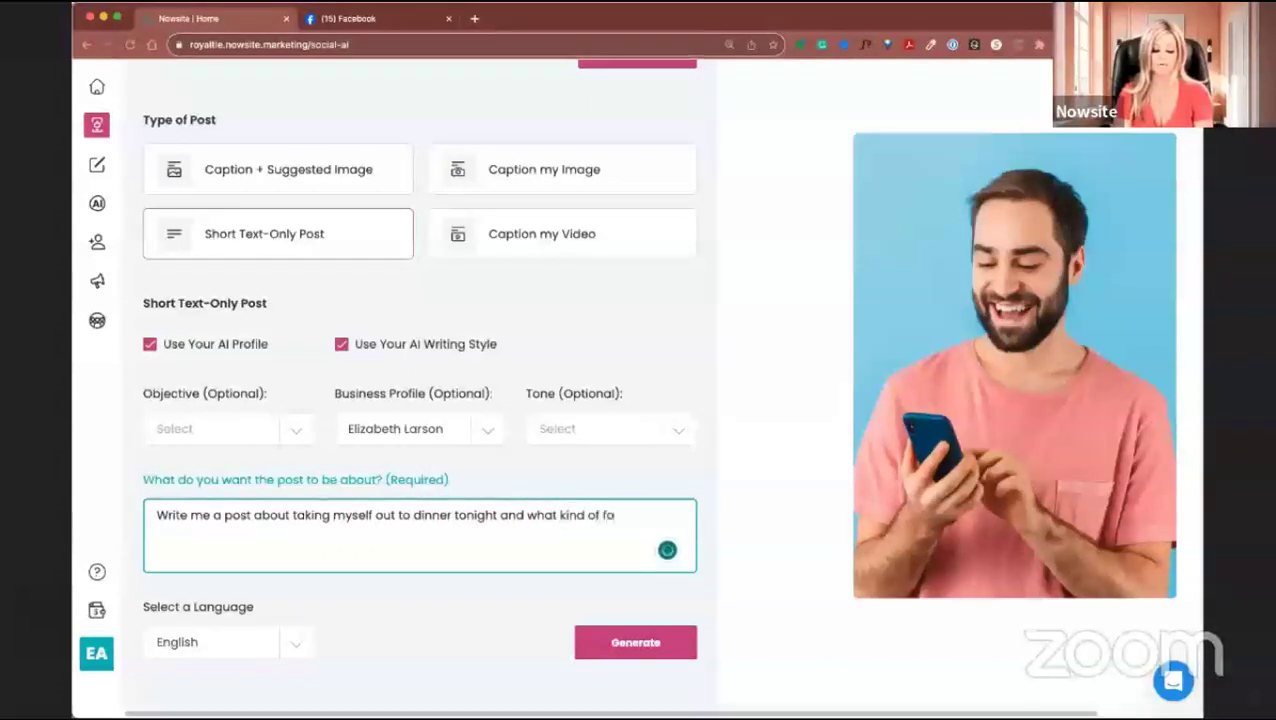
type("od should")
type(" I get.")
type(" Feeling a")
type("dventu")
type("o")
type("us")
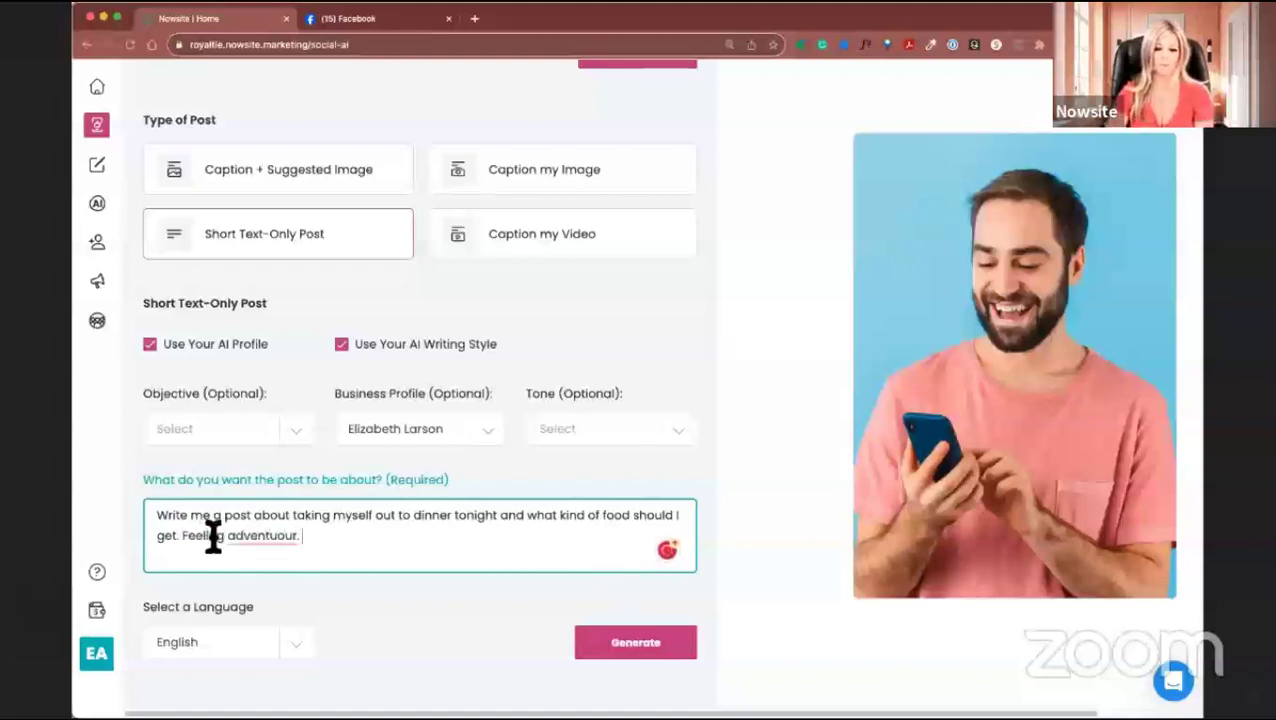
mouse_move(245, 538)
left_click(290, 393)
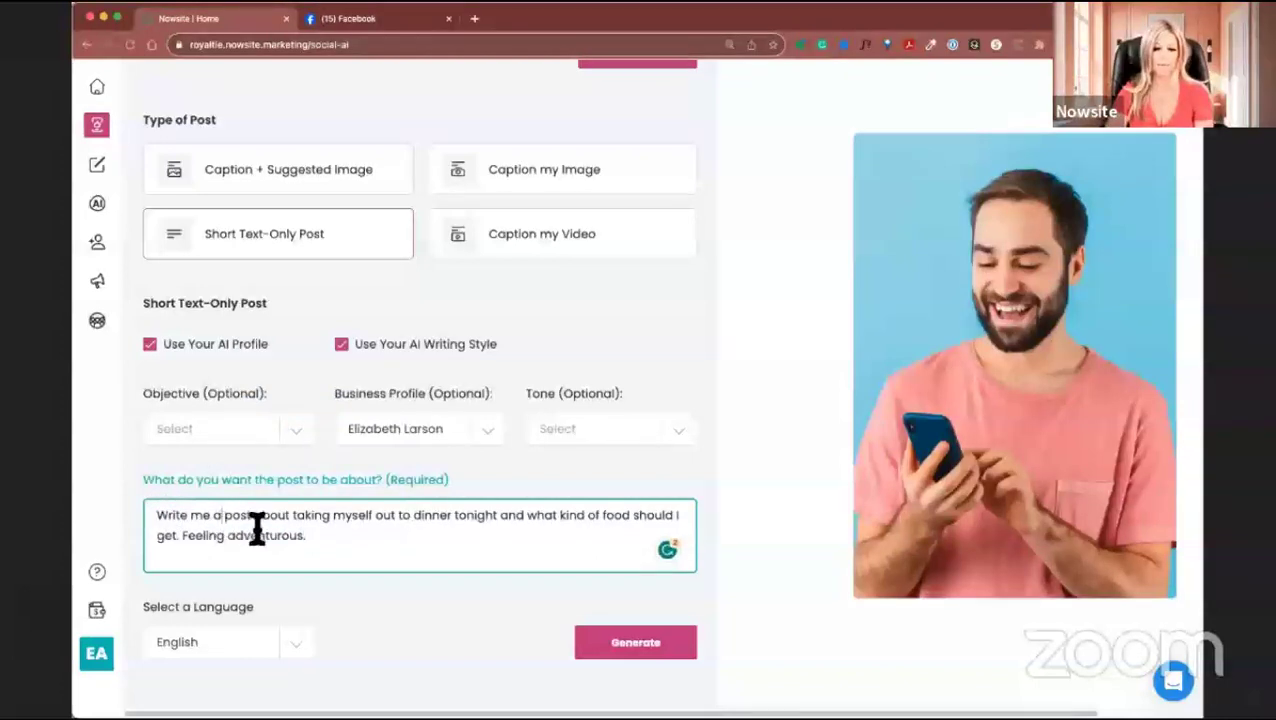
Change "a post" to "a short post" in the topic text and generate the post.
type("short")
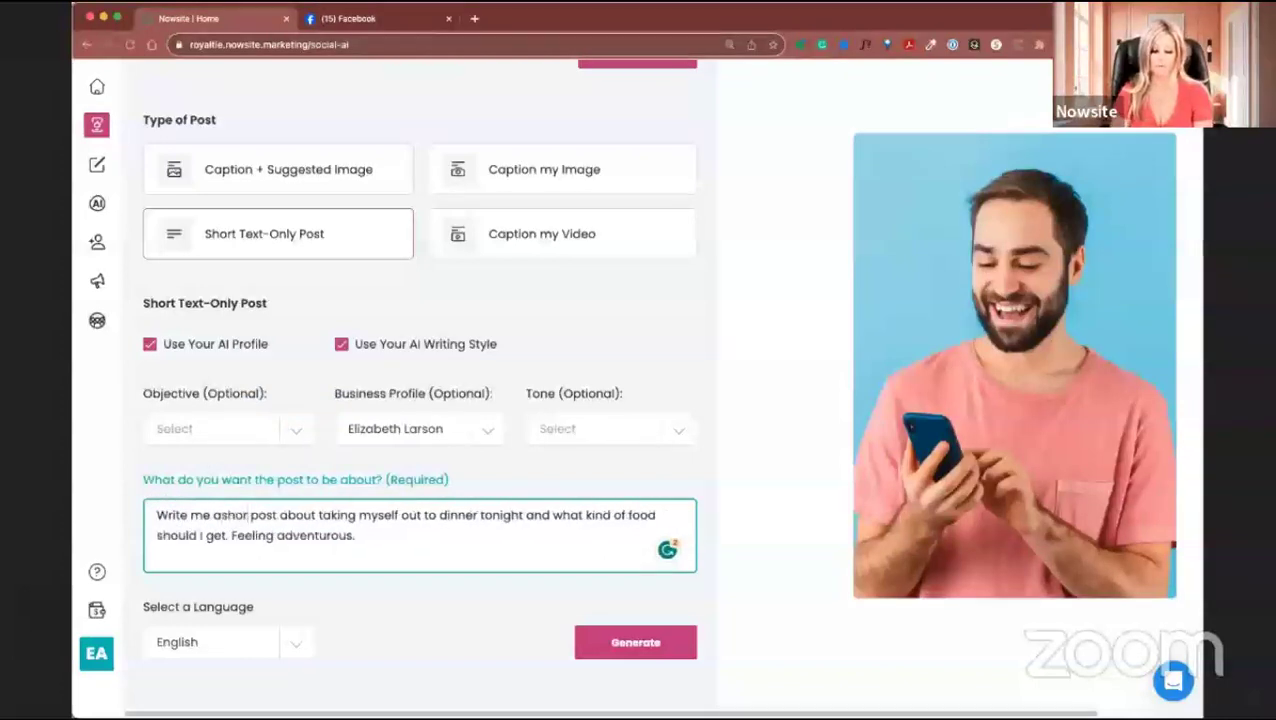
left_click(226, 515)
key("BackSpace")
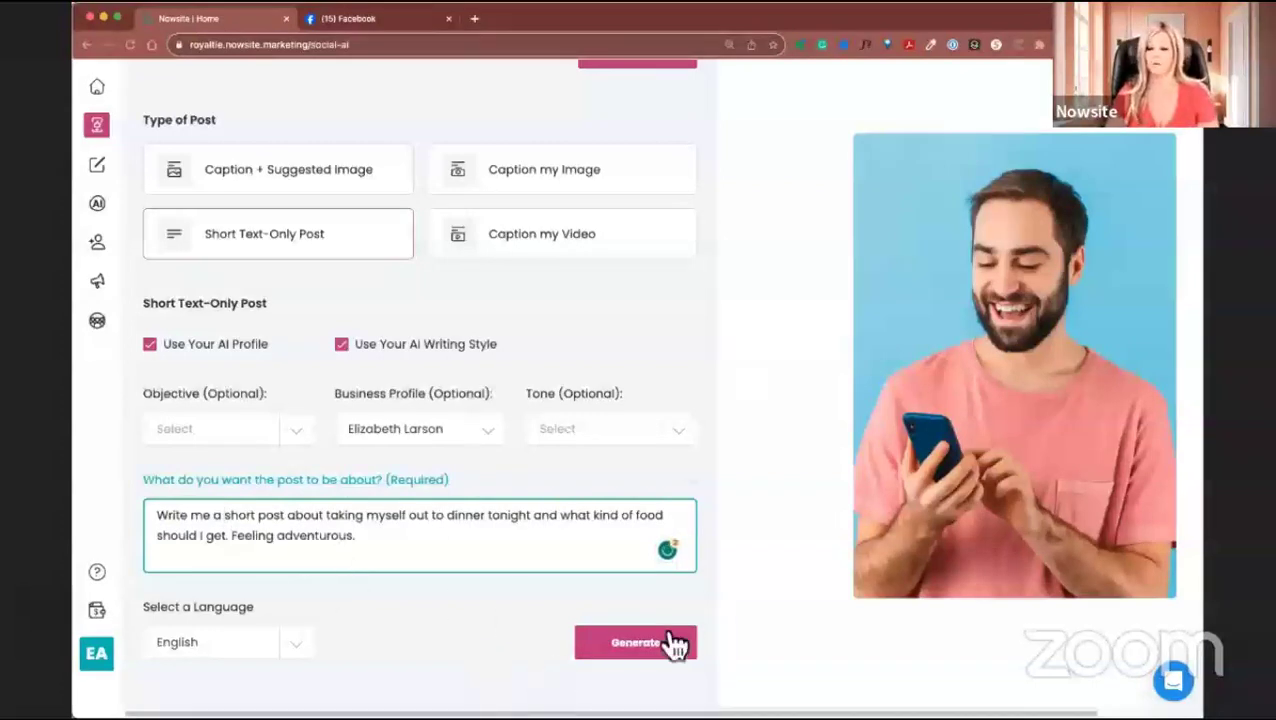
left_click(621, 652)
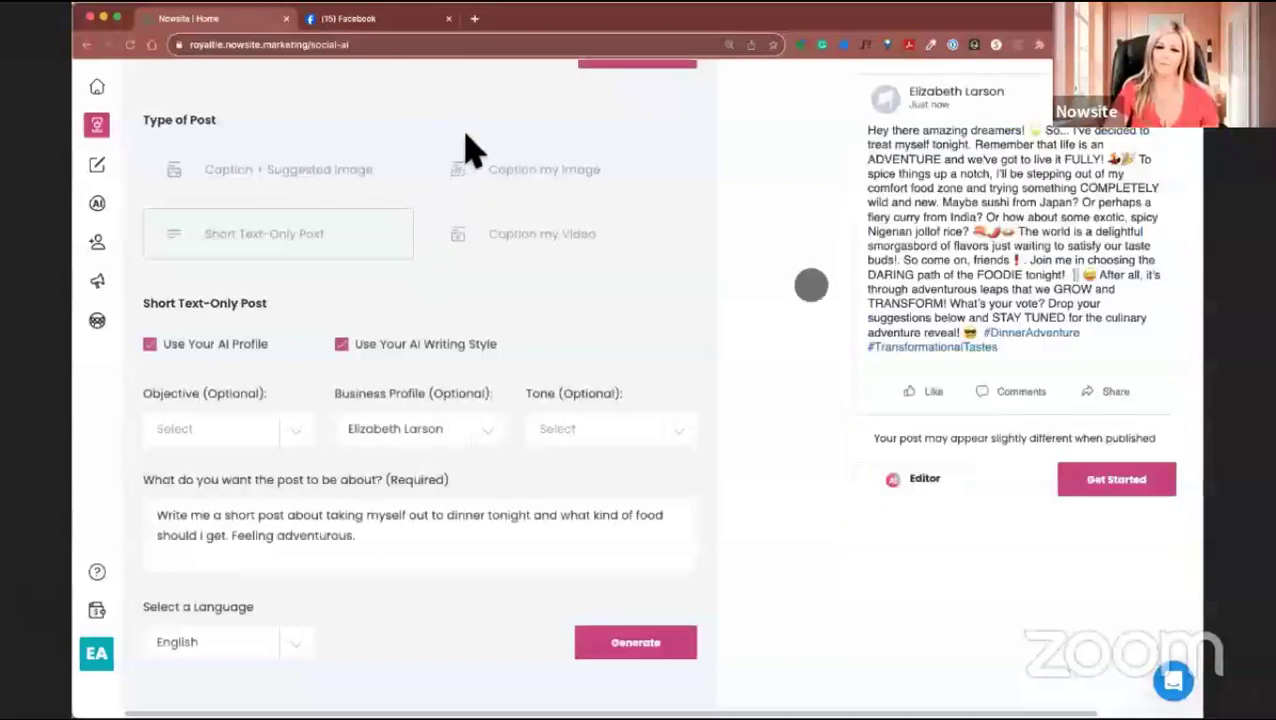
Check the Caption my Image form, return to the generated text-only post and open its Post to Facebook instructions.
left_click(650, 185)
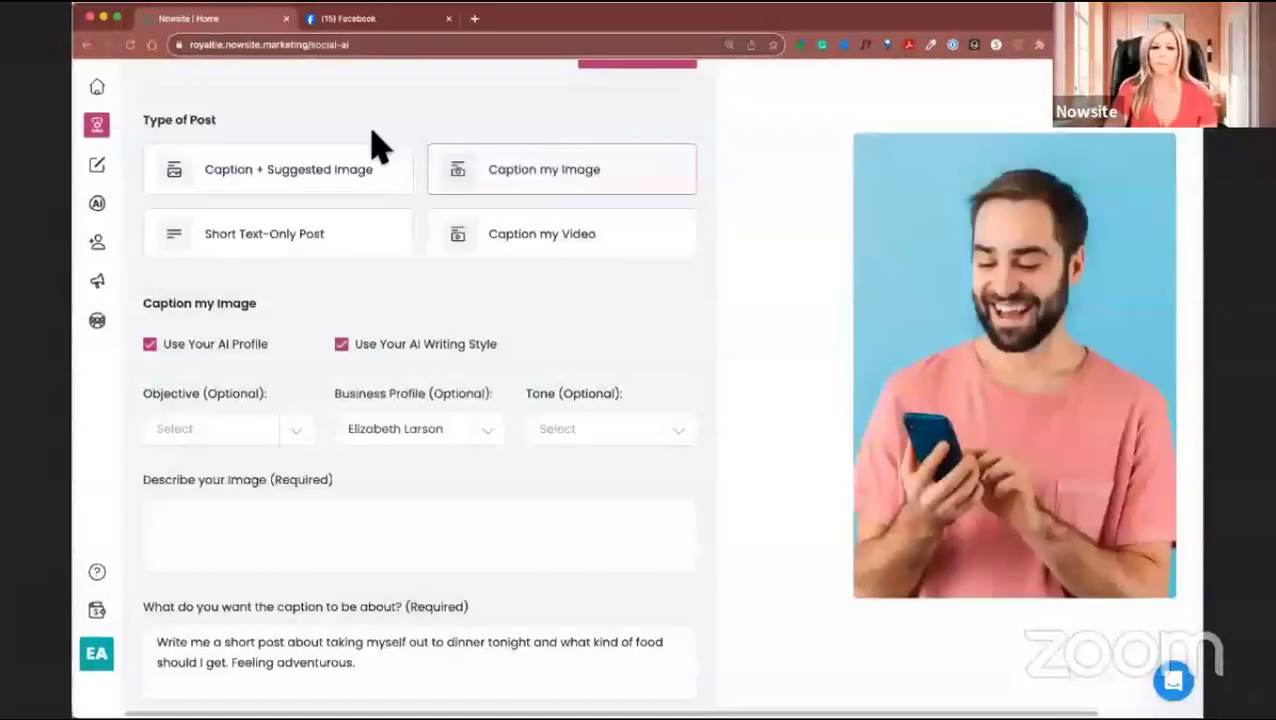
left_click(362, 242)
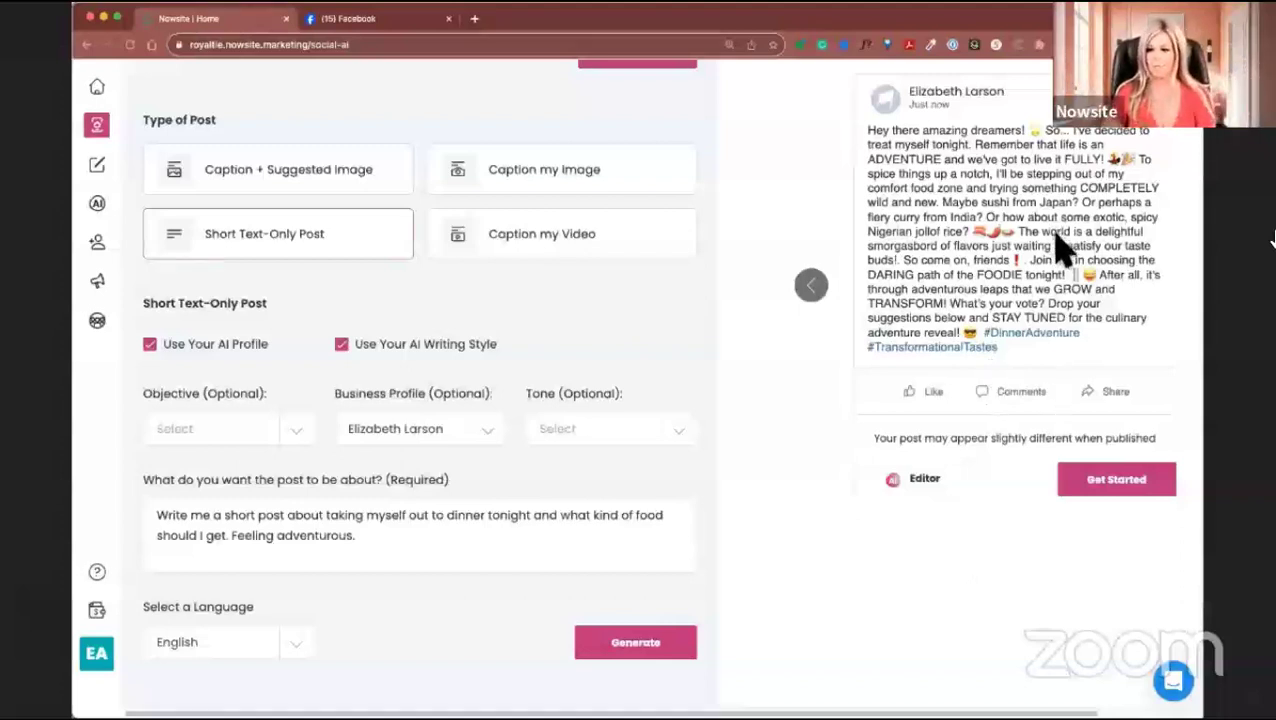
left_click(1070, 483)
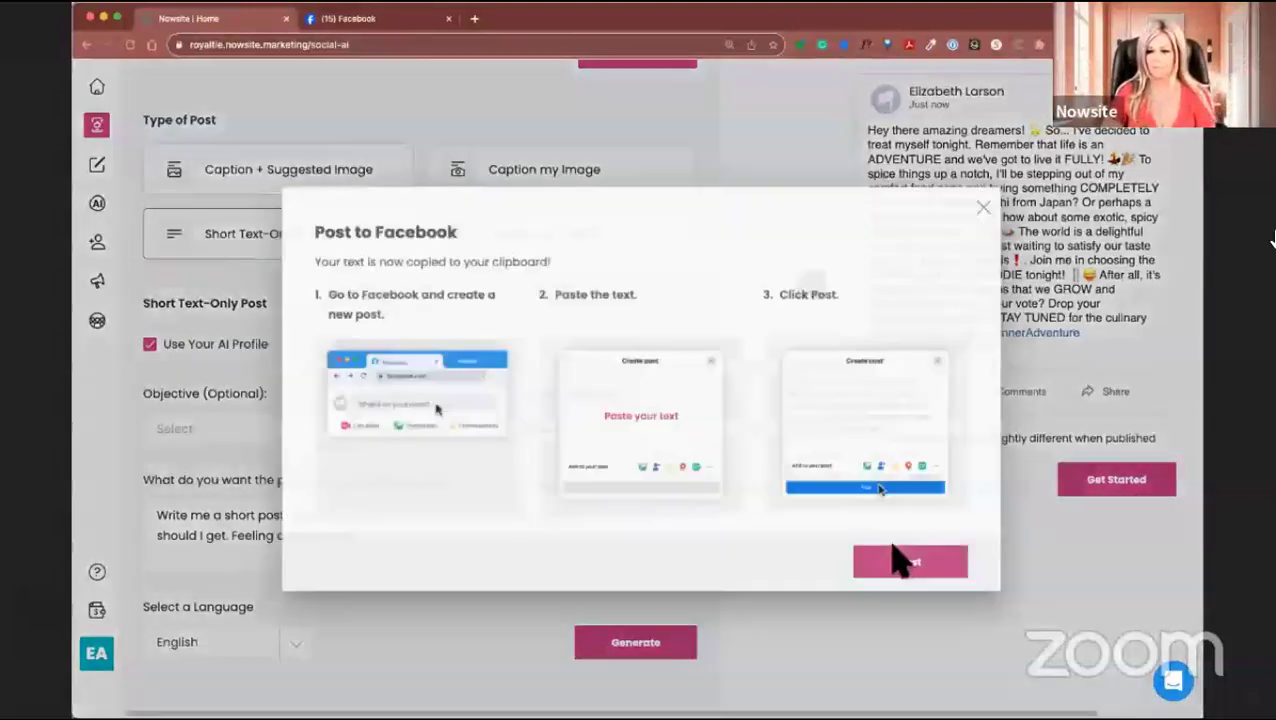
Open Facebook from the posting instructions, return to Nowsite and regenerate the post with the AI editor's Make Shorter option.
left_click(908, 570)
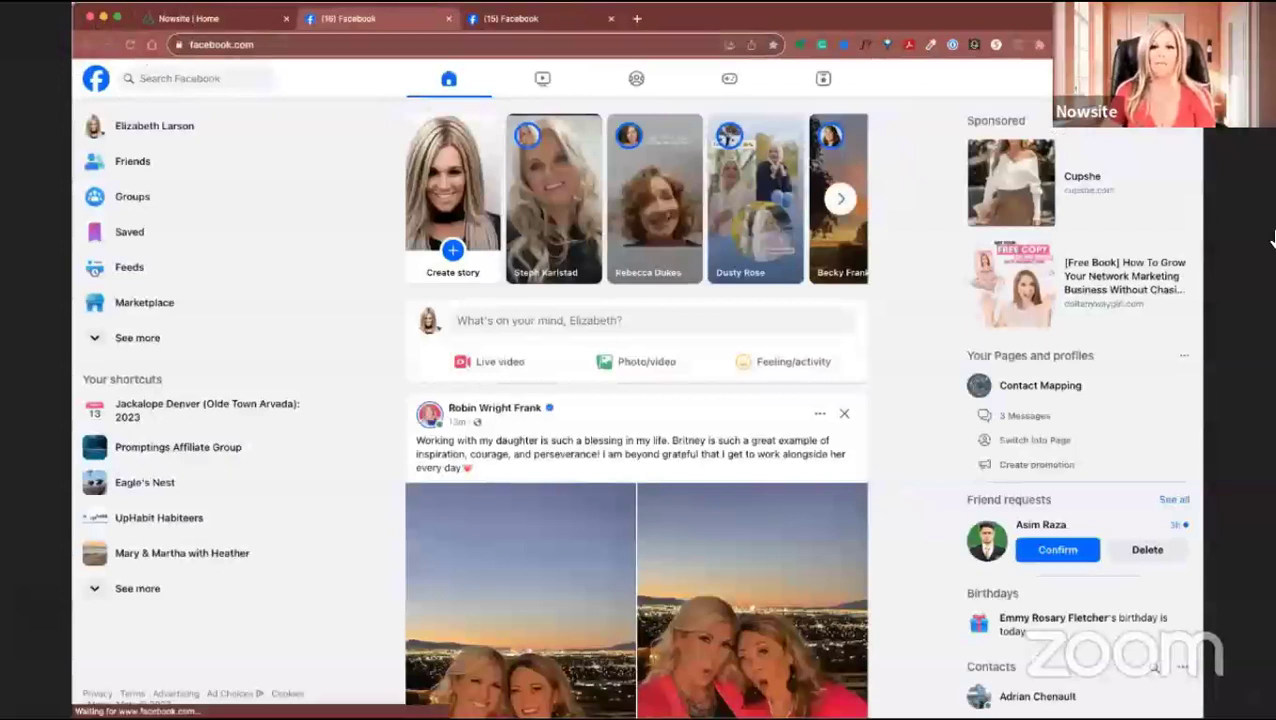
left_click(272, 24)
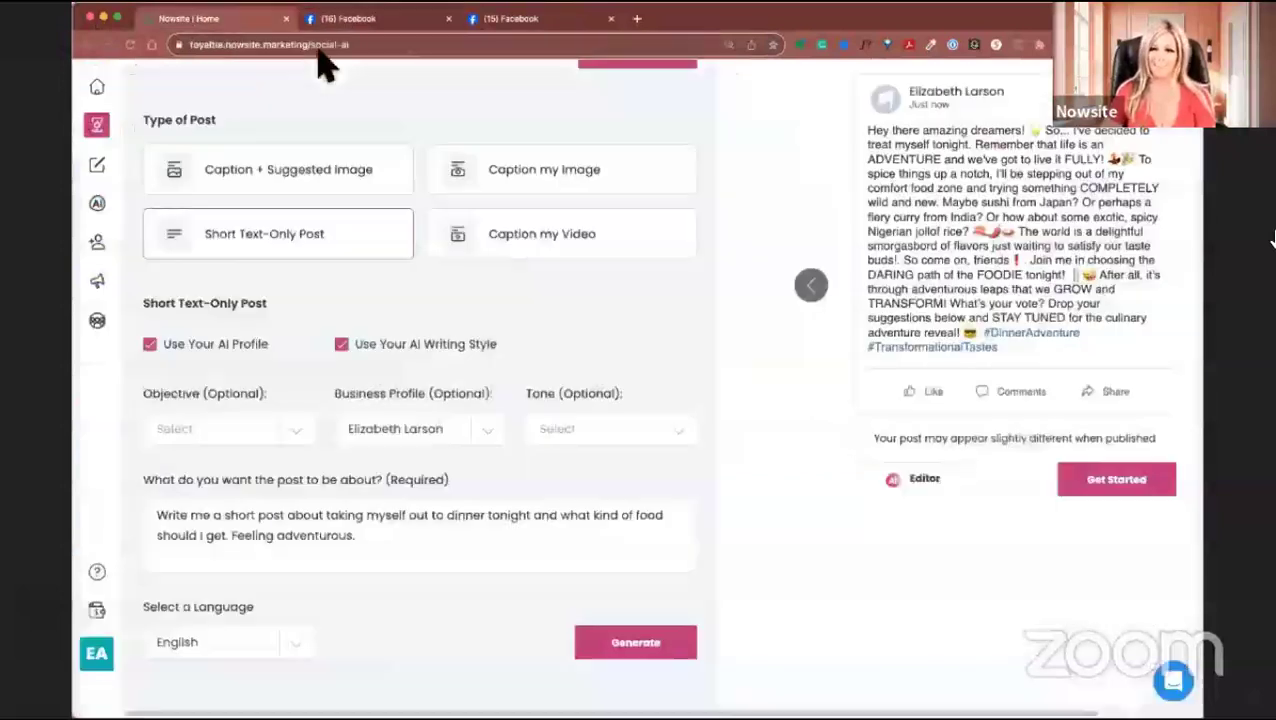
left_click(923, 487)
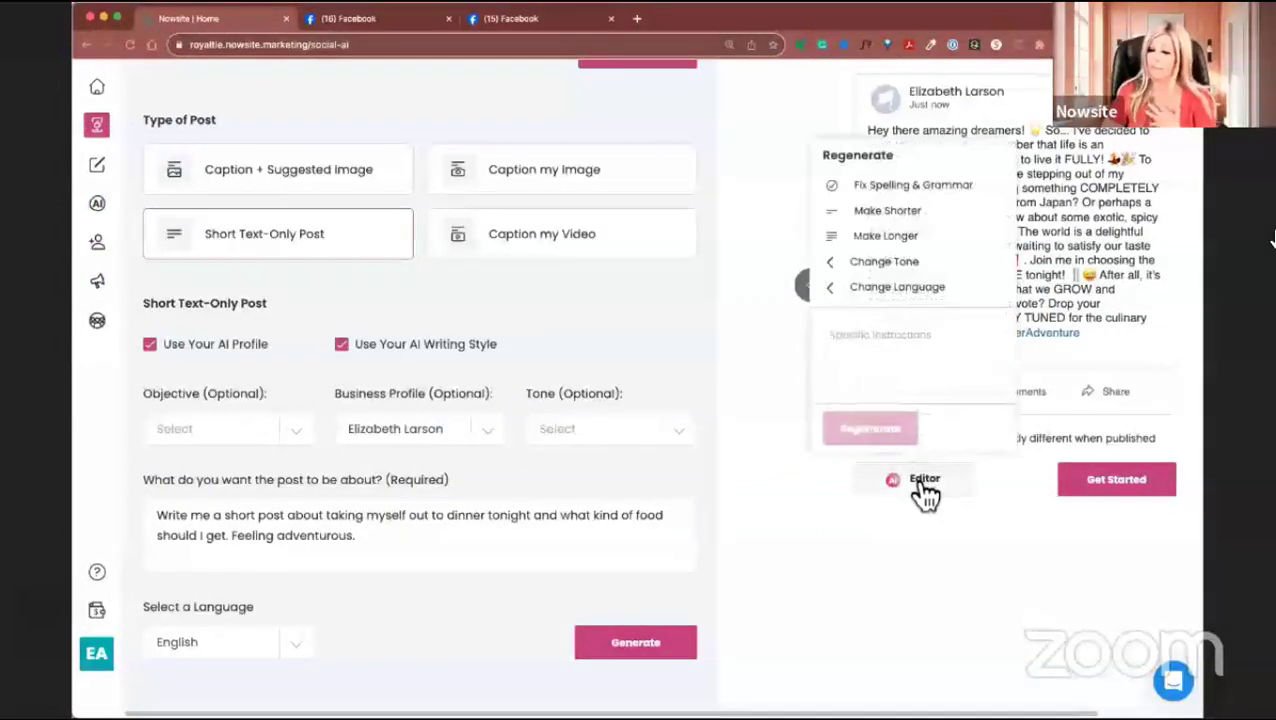
left_click(898, 214)
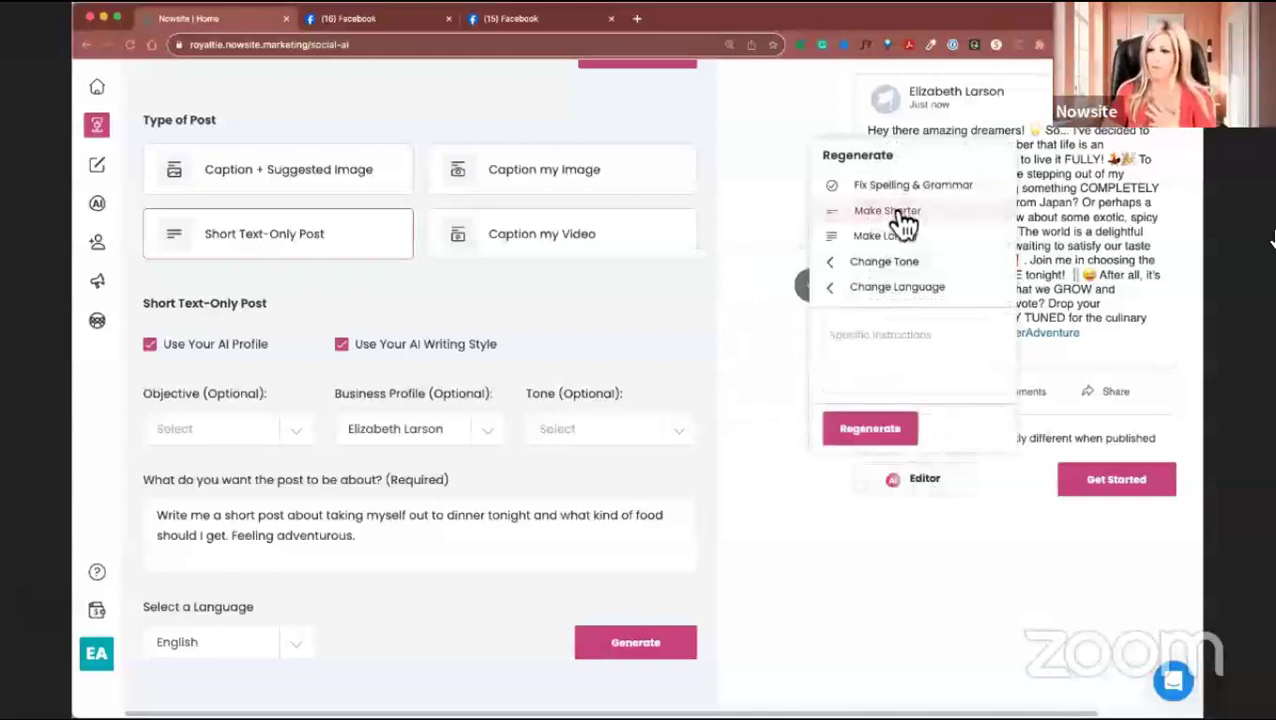
left_click(842, 430)
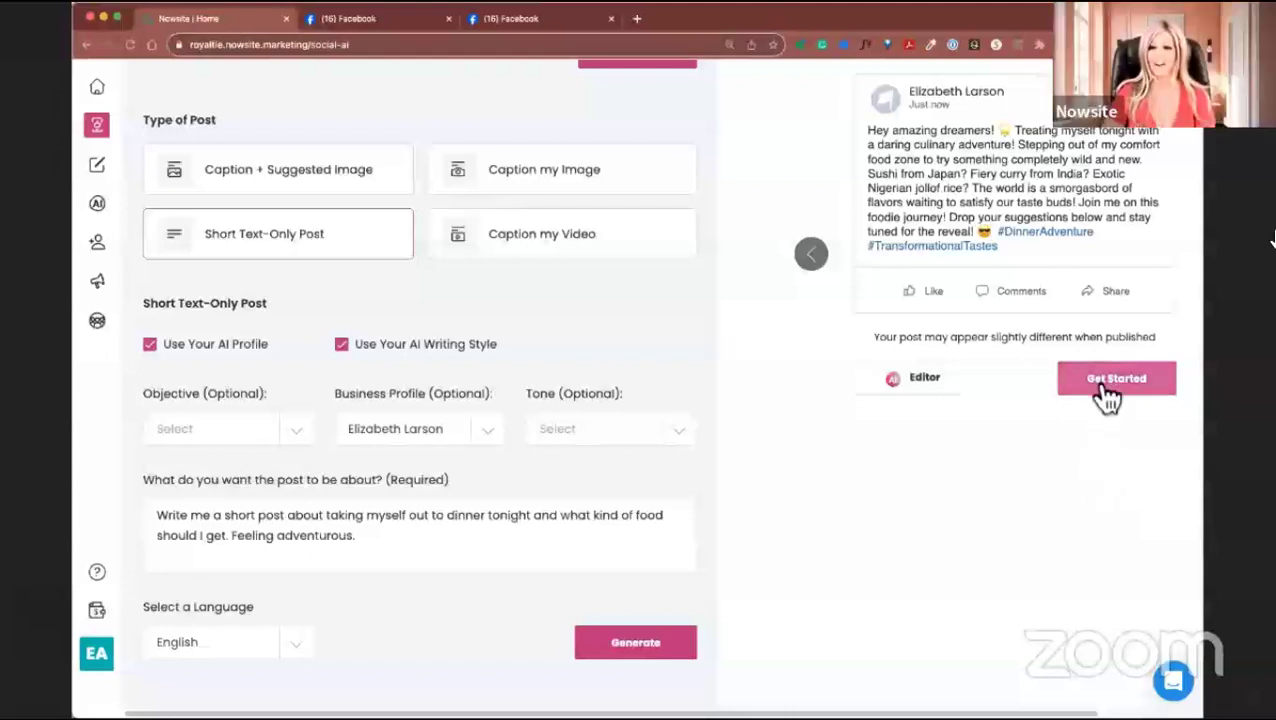
left_click(413, 20)
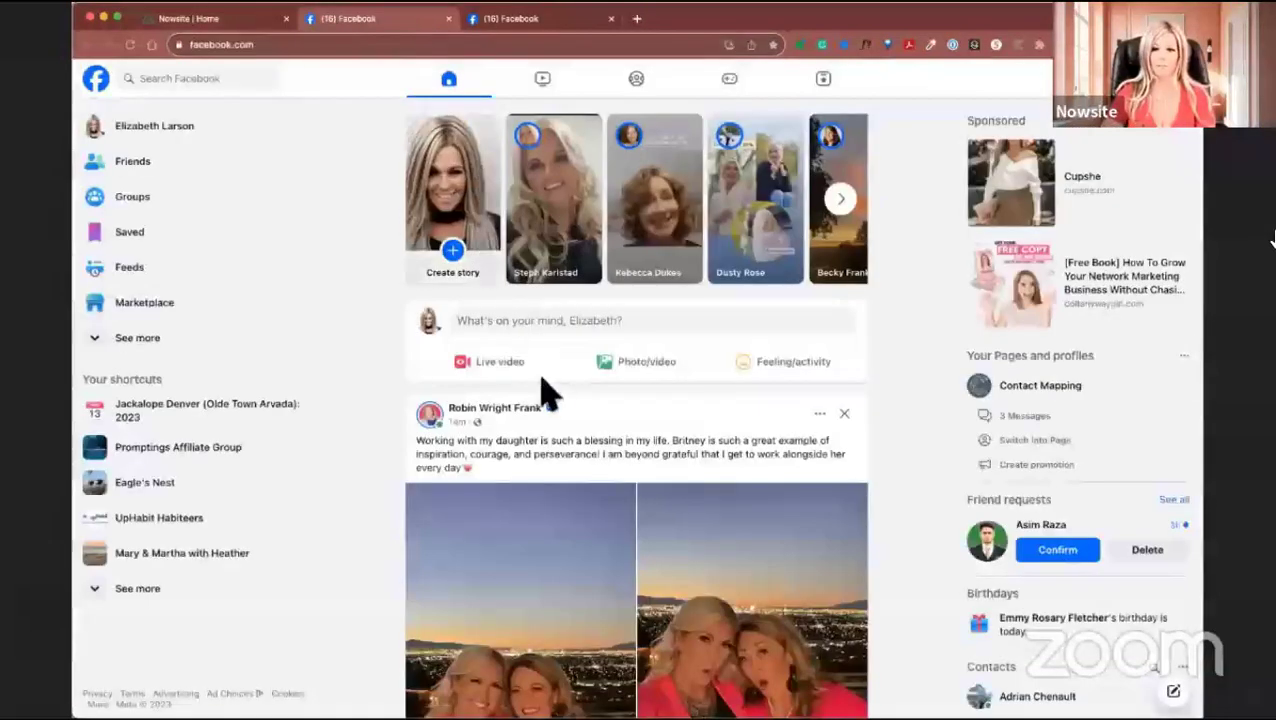
left_click(517, 330)
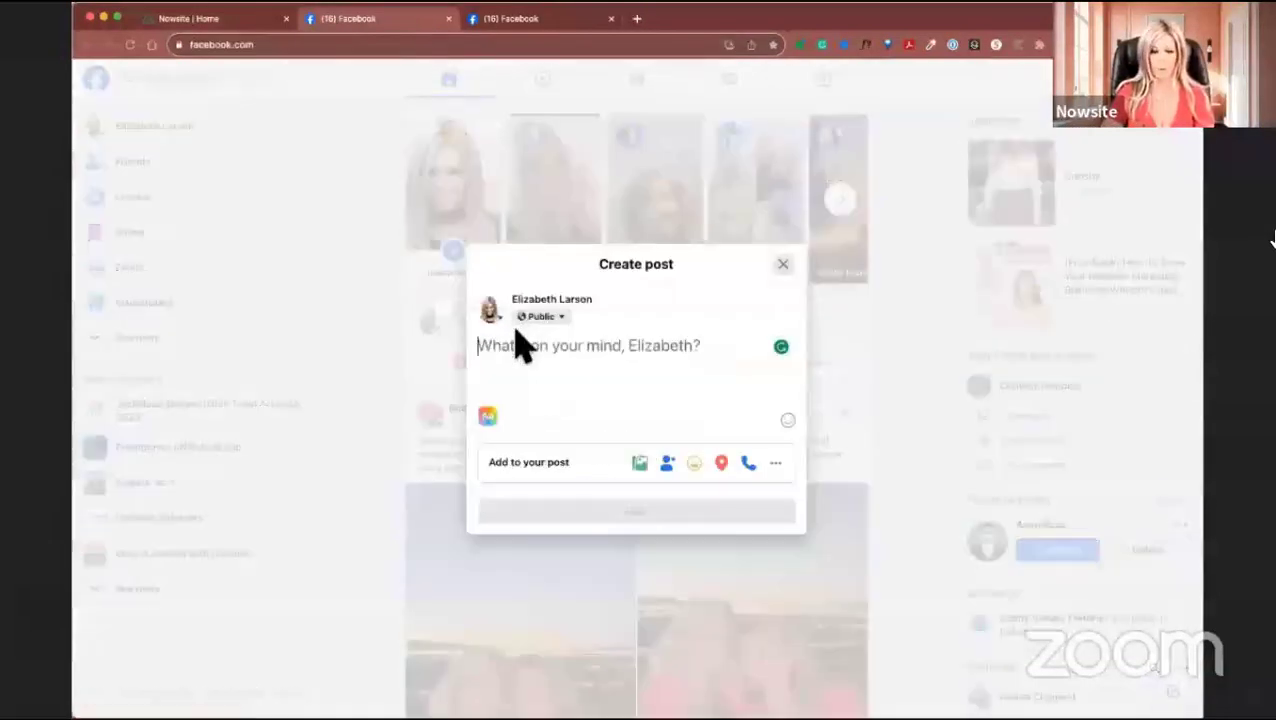
key("super+v")
left_click(268, 24)
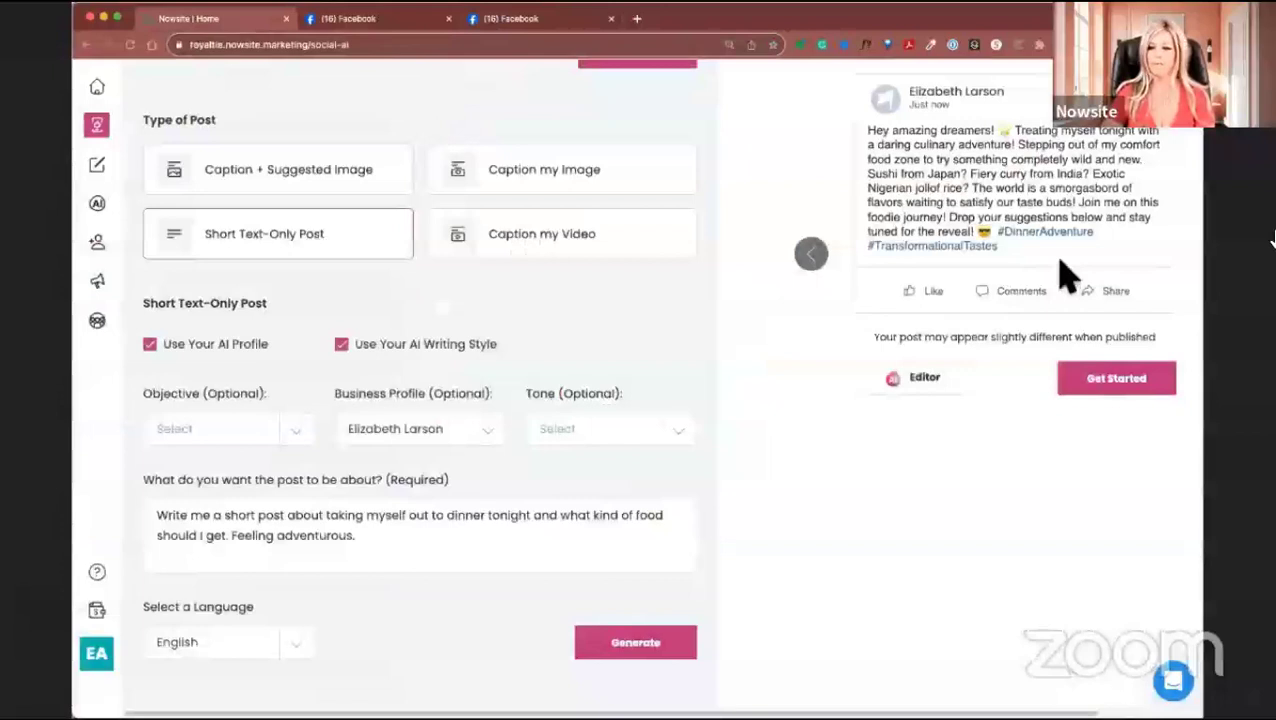
Copy the shortened dinner post through Nowsite's Facebook posting option, switch to Facebook and publish the pasted text as a new post.
left_click(1098, 388)
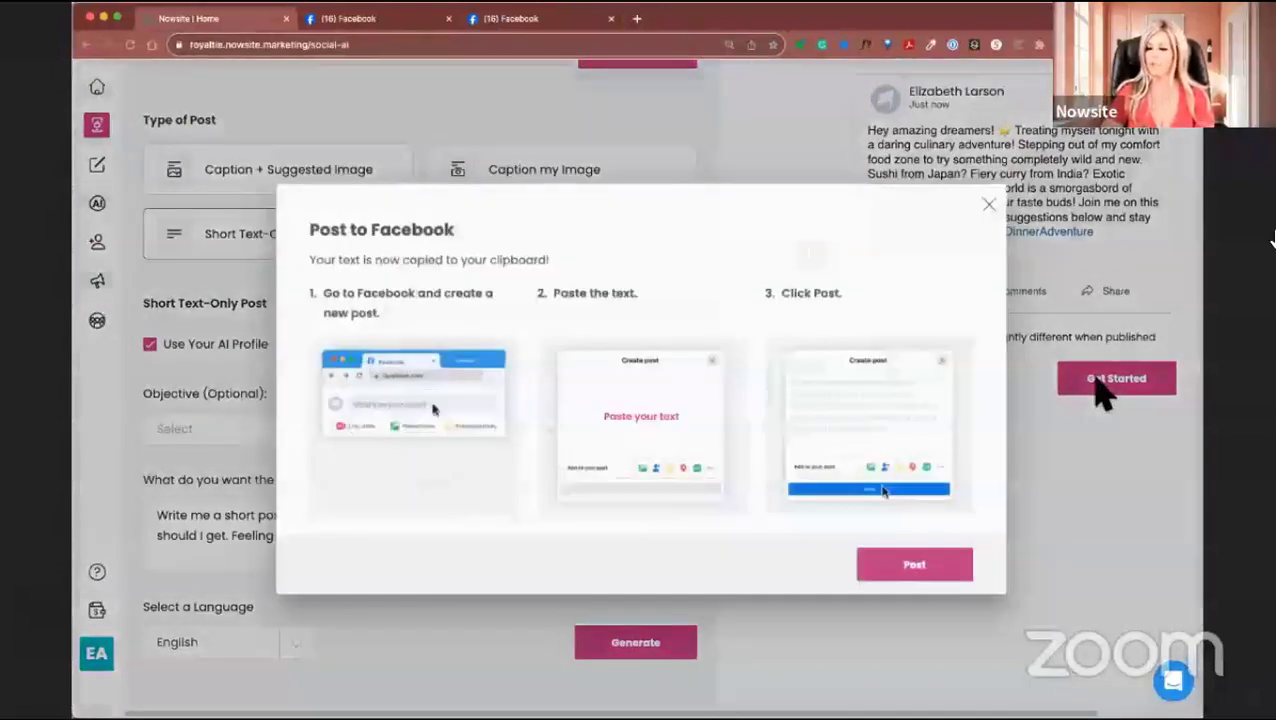
left_click(918, 590)
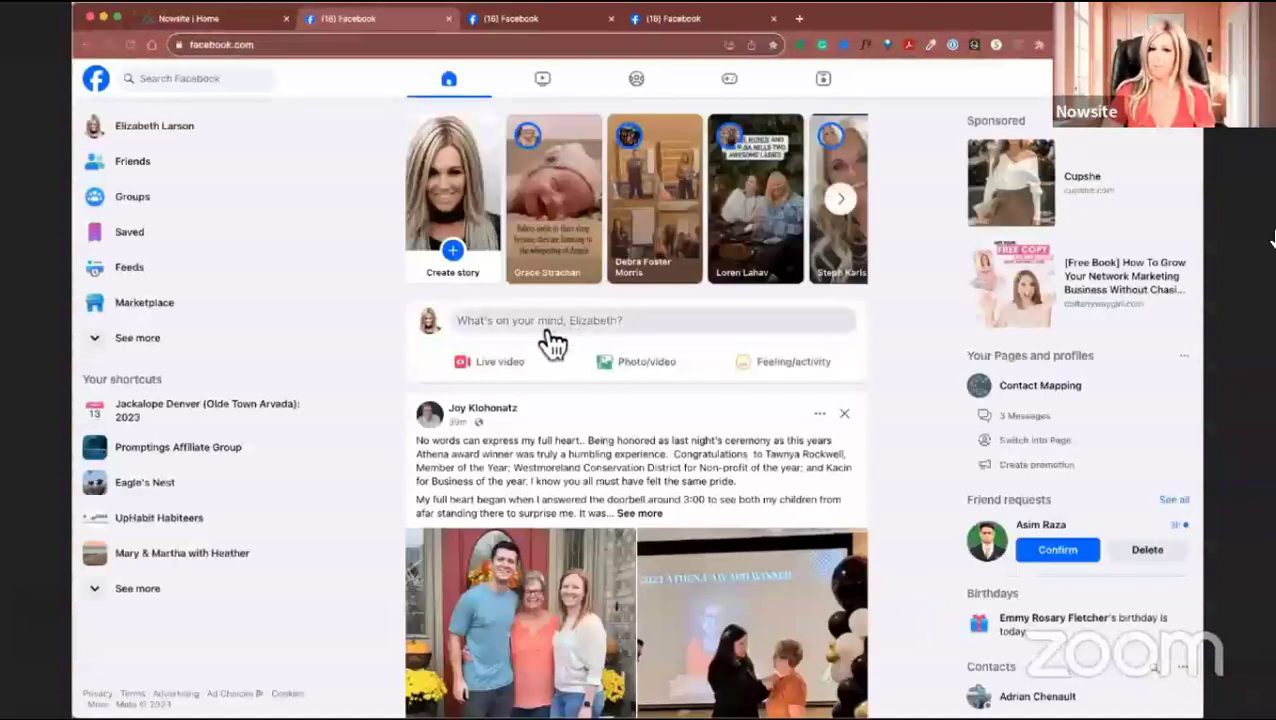
left_click(541, 324)
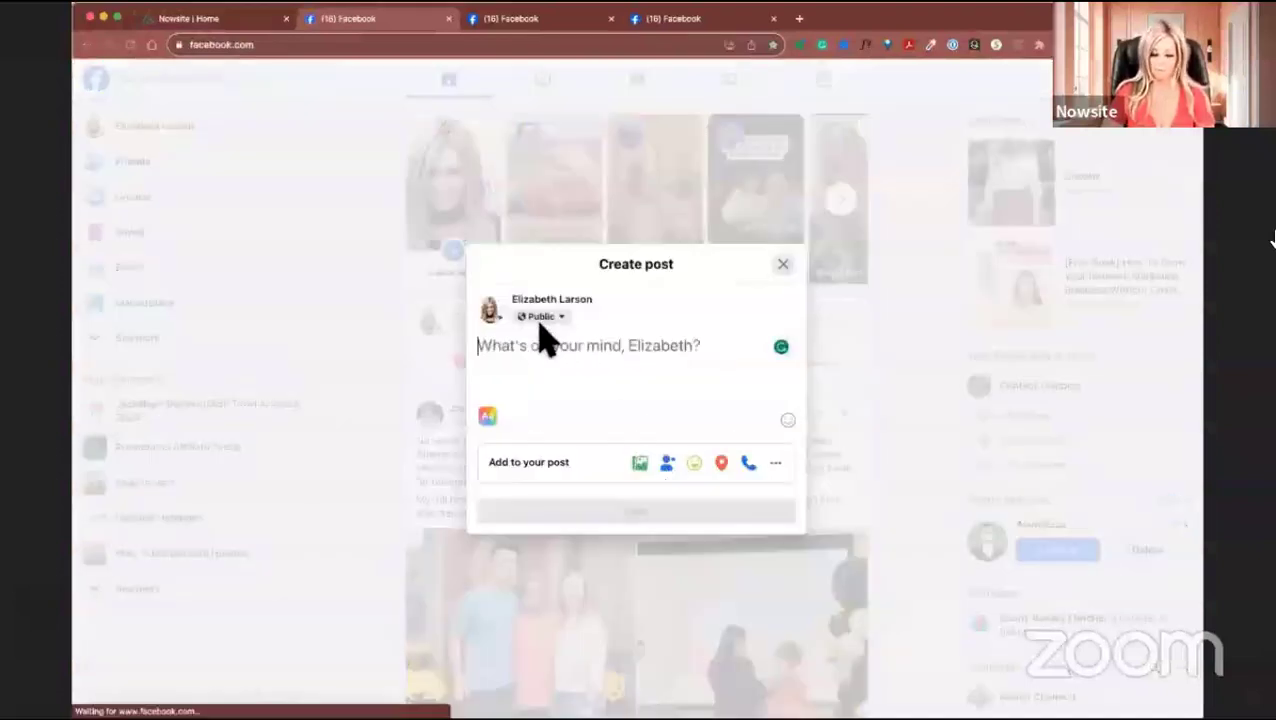
type("Hey amazing dreamers! 🌟 Treating myself tonight with a daring culinary adventure! Stepping out of my comfort food zone to try something completely wild and new. Sushi from Japan? Fiery curry from India? Exotic Nigerian jollof rice? The world is a smorgasbord of flavors waiting to satisfy our taste buds! Join me on this foodie journey! Drop your suggestions below and stay tuned for the reveal! 😎 #DinnerAdventure #TransformationalTastes")
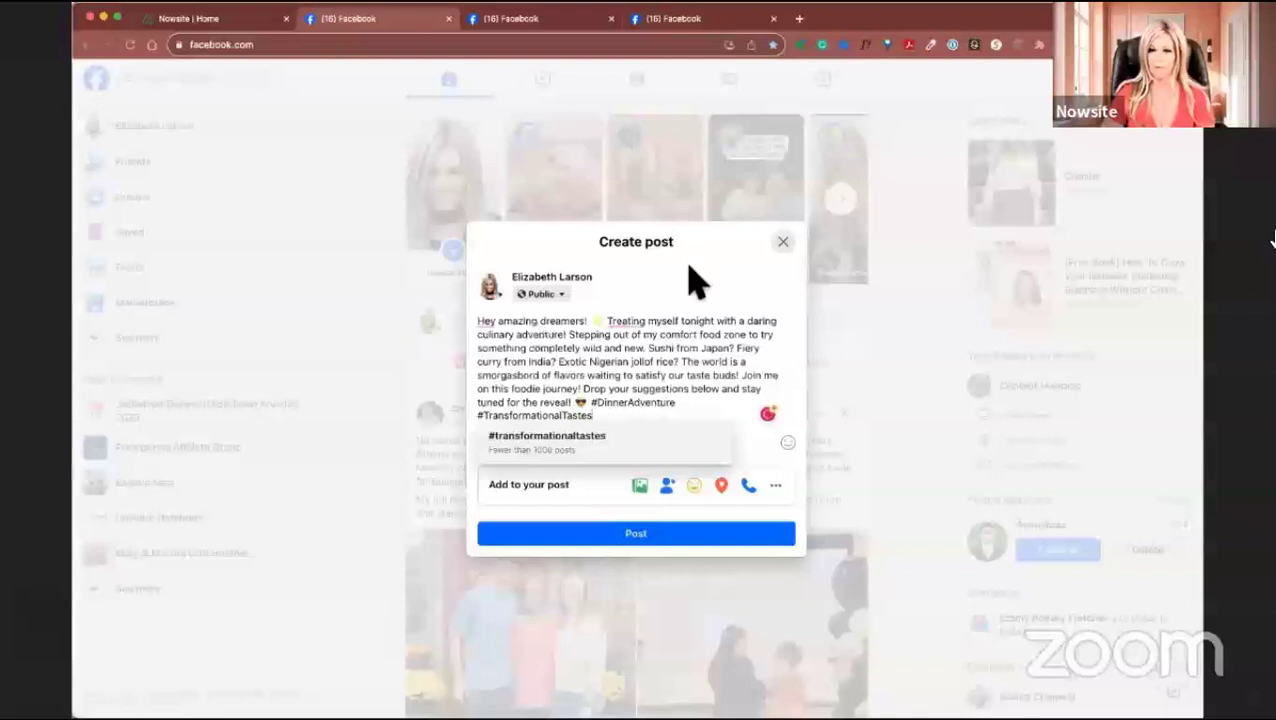
left_click(689, 285)
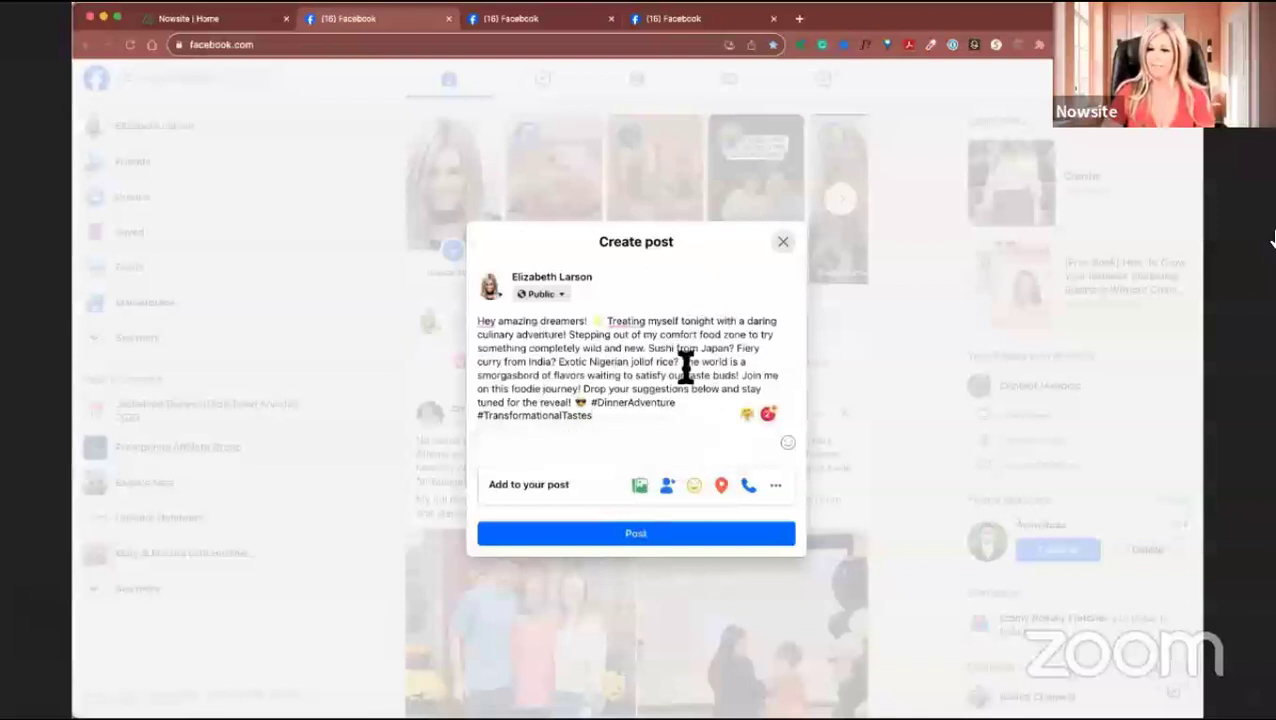
left_click(645, 538)
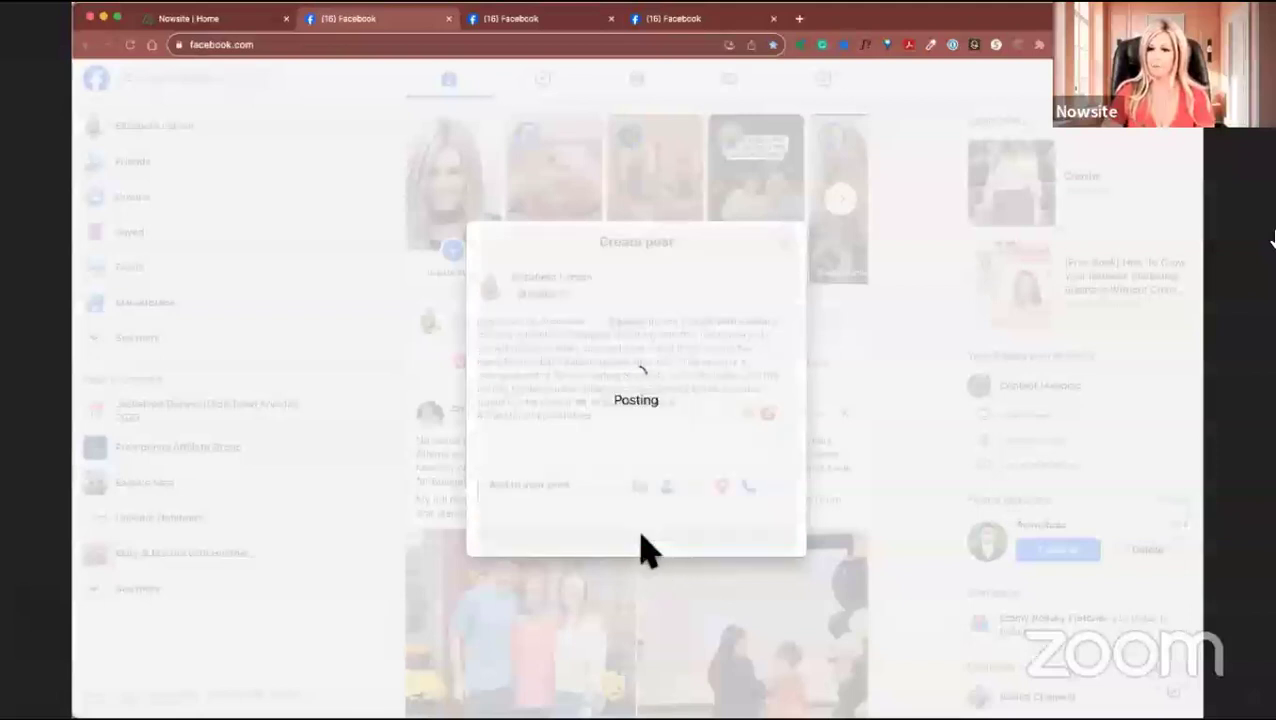